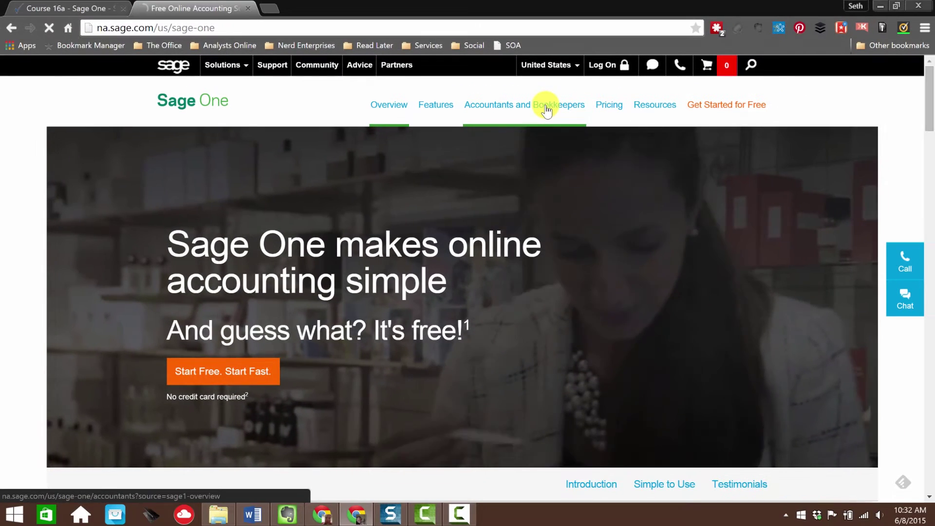
Open Accountants and Bookkeepers to reach the Accountant Edition My Clients list.
{"action": "left_click", "coordinate": [603, 34]}
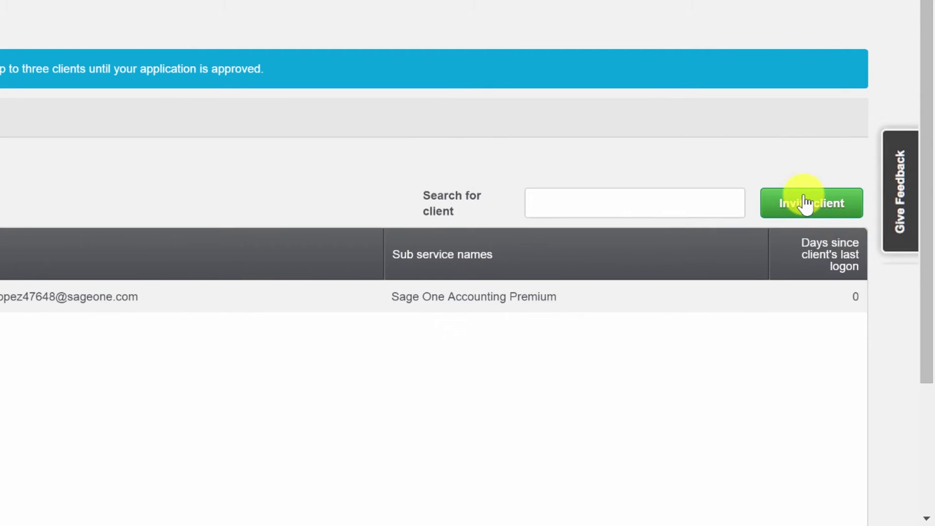
{"action": "left_click", "coordinate": [810, 210]}
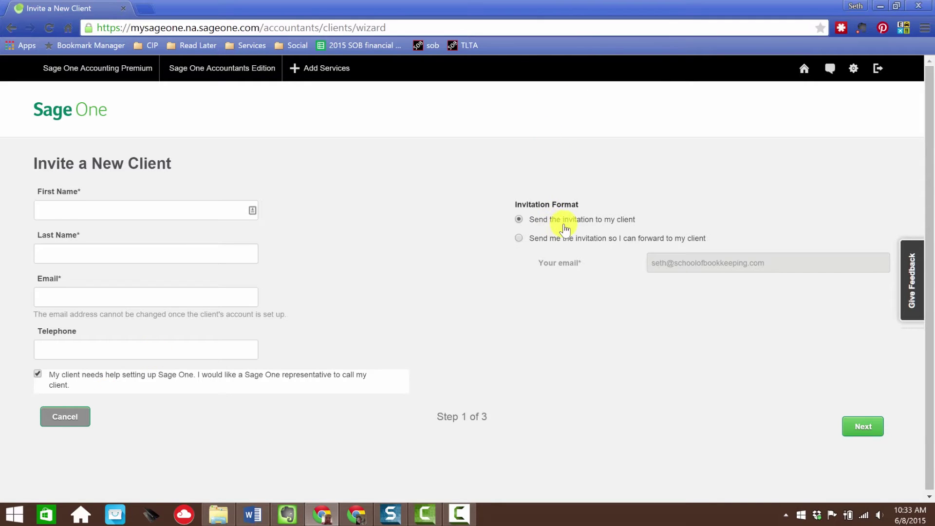
{"action": "left_click", "coordinate": [11, 30]}
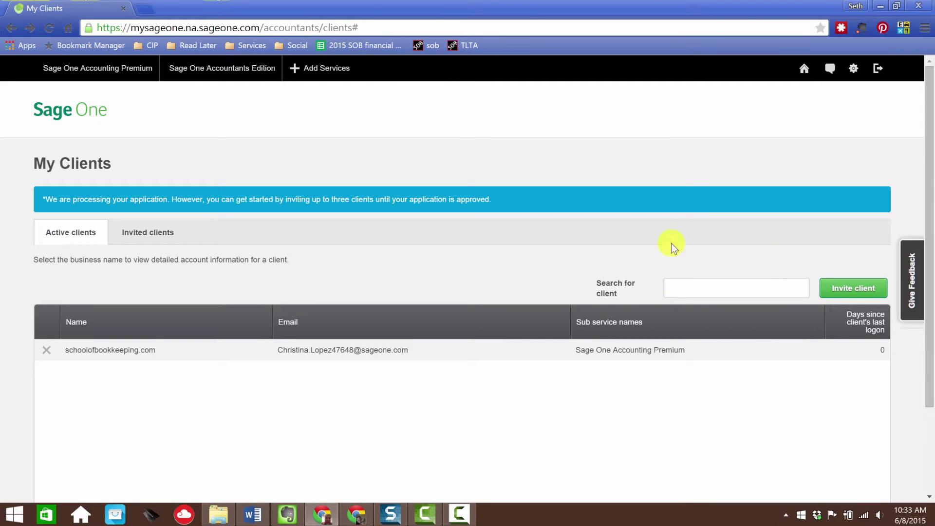
{"action": "left_click", "coordinate": [680, 289]}
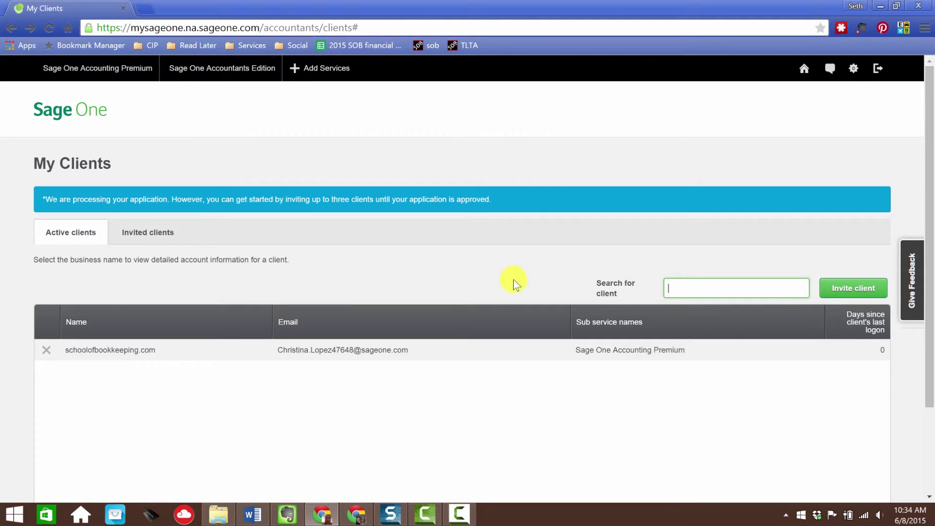
{"action": "left_click", "coordinate": [505, 288]}
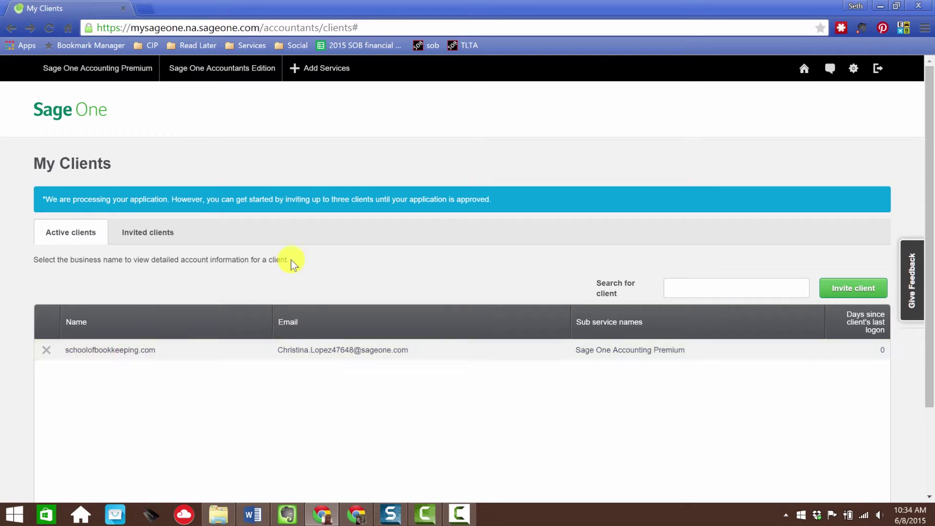
Review the client's details and access their Sage One Accounting Premium account.
{"action": "left_click", "coordinate": [340, 355]}
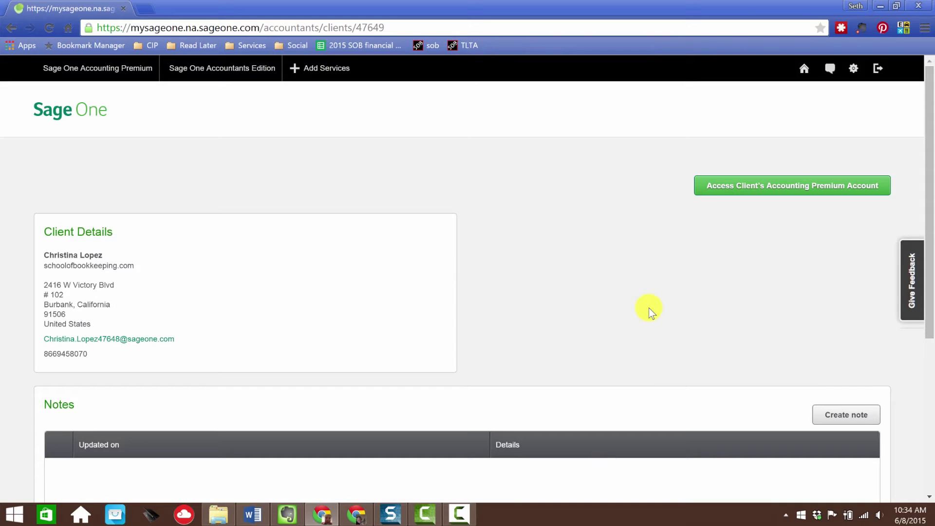
{"action": "scroll", "coordinate": [653, 313], "scroll_direction": "down", "scroll_amount": 3}
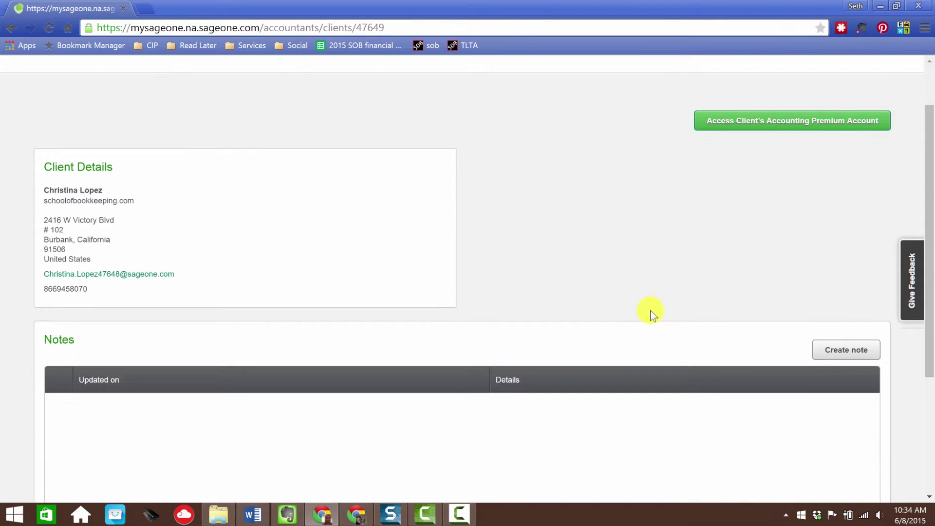
{"action": "scroll", "coordinate": [666, 354], "scroll_direction": "down", "scroll_amount": 1}
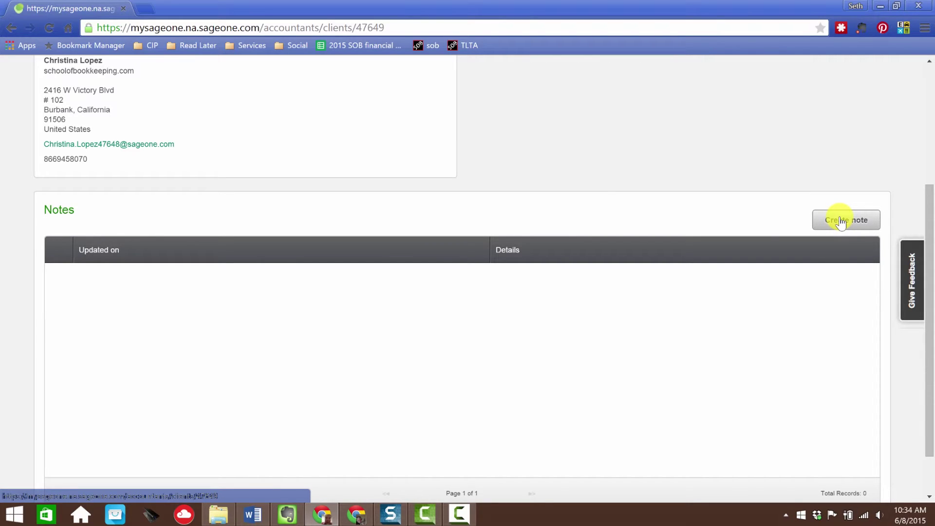
{"action": "scroll", "coordinate": [332, 360], "scroll_direction": "up", "scroll_amount": 4}
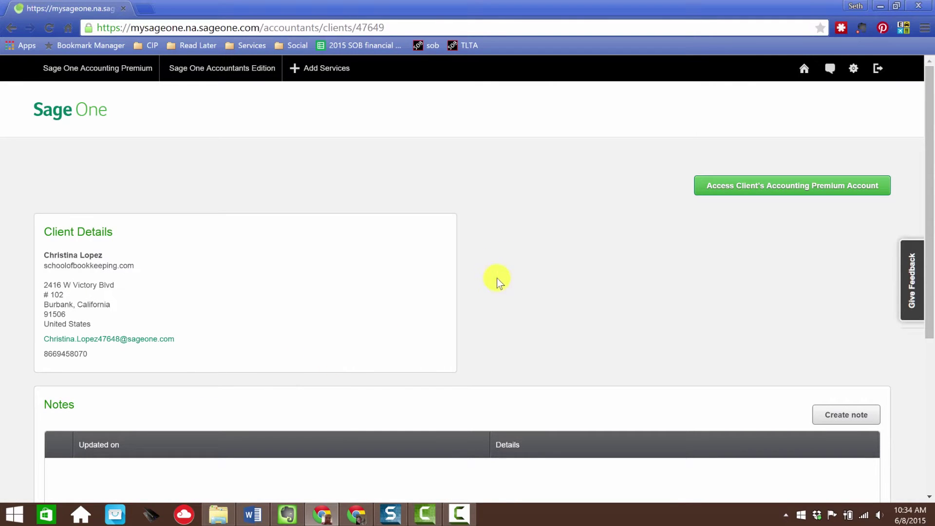
{"action": "left_click", "coordinate": [777, 189]}
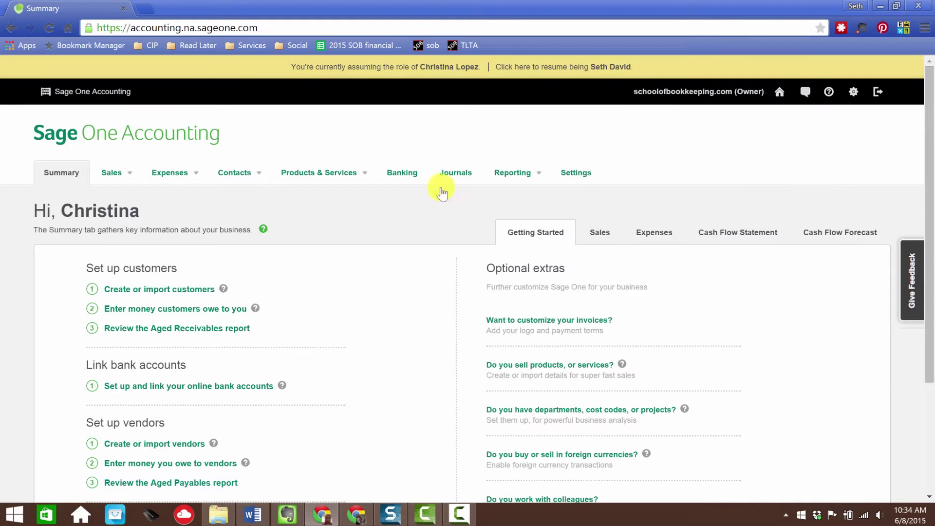
Look through the Getting Started checklist on the Summary page and open Banking.
{"action": "scroll", "coordinate": [387, 234], "scroll_direction": "down", "scroll_amount": 1}
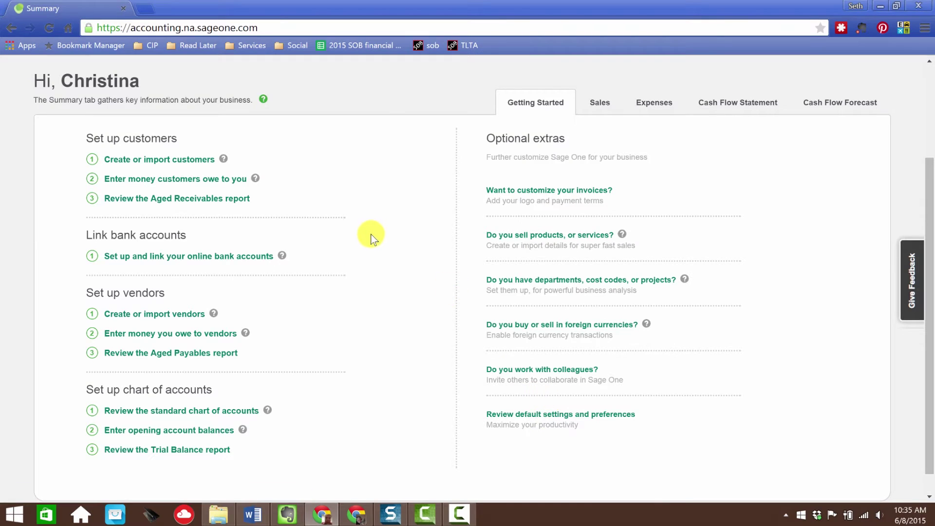
{"action": "scroll", "coordinate": [376, 156], "scroll_direction": "up", "scroll_amount": 3}
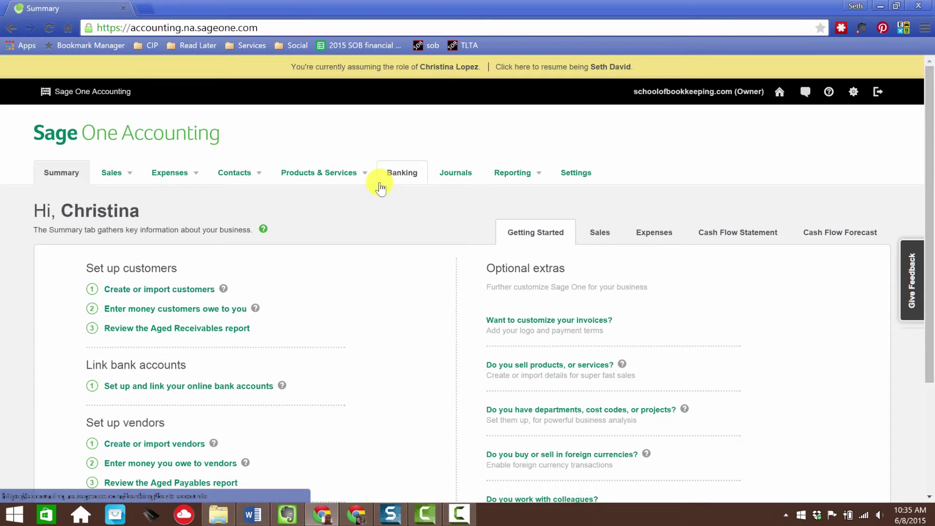
{"action": "left_click", "coordinate": [409, 175]}
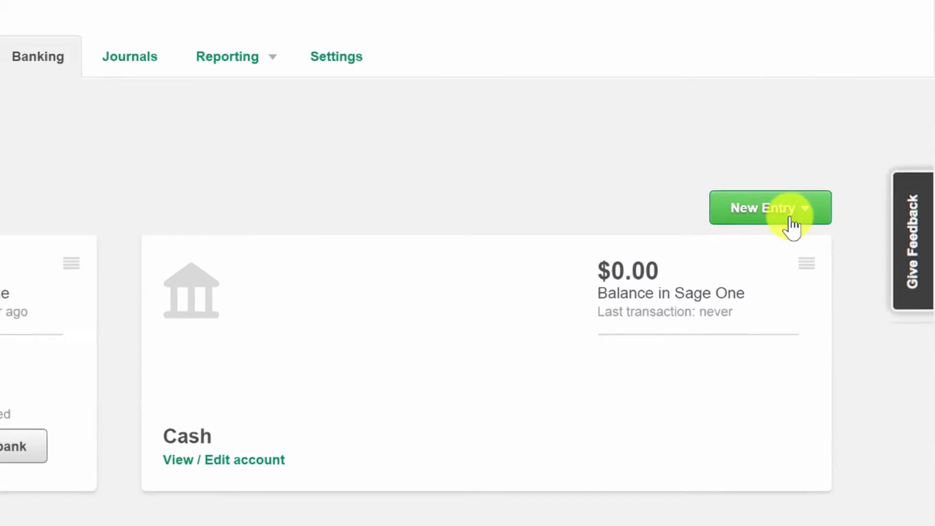
Start a new Sale/Receipt bank entry to bring up the Receipt form.
{"action": "left_click", "coordinate": [828, 258]}
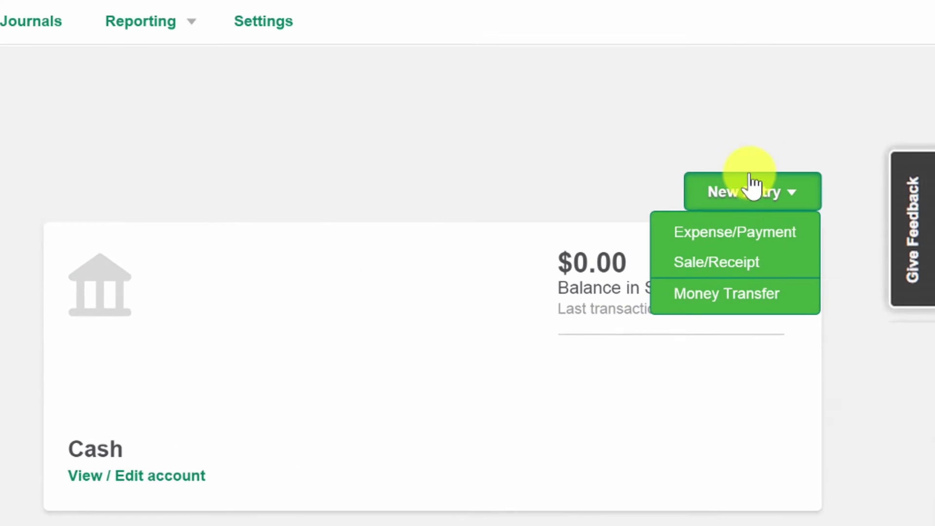
{"action": "left_click", "coordinate": [758, 266]}
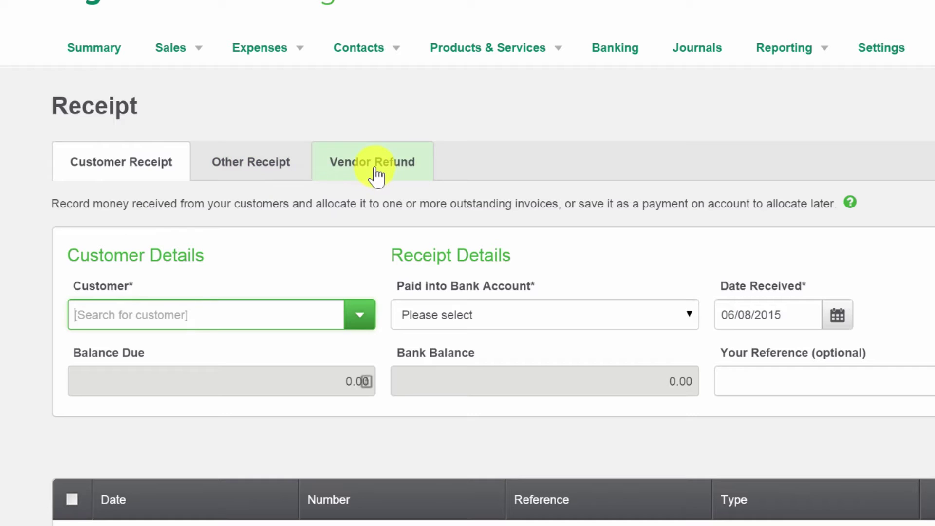
{"action": "left_click", "coordinate": [541, 118]}
{"action": "scroll", "coordinate": [543, 122], "scroll_direction": "down", "scroll_amount": 2}
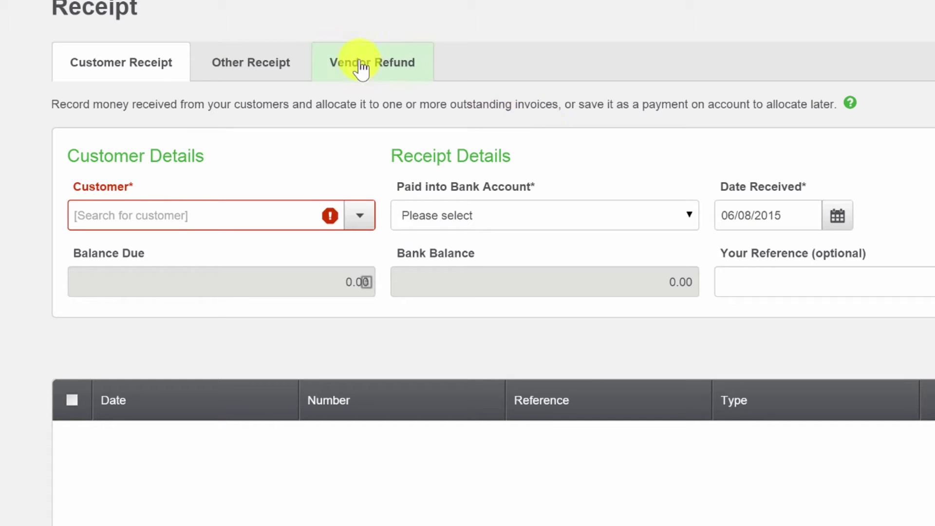
{"action": "left_click", "coordinate": [264, 67]}
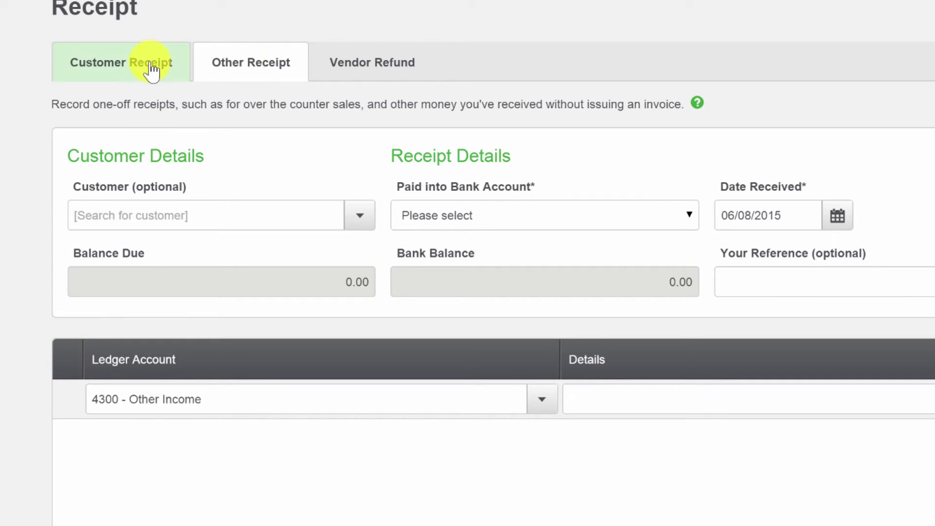
{"action": "left_click", "coordinate": [101, 71]}
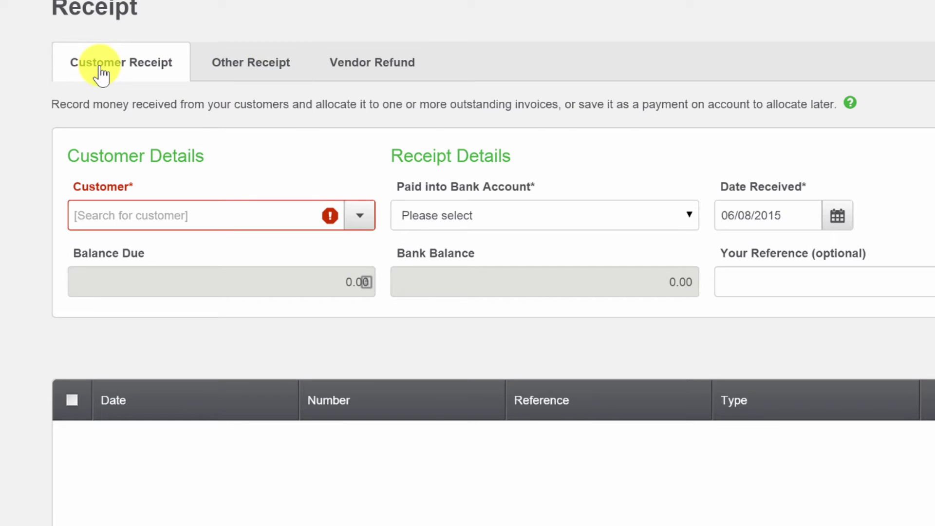
{"action": "mouse_move", "coordinate": [181, 210]}
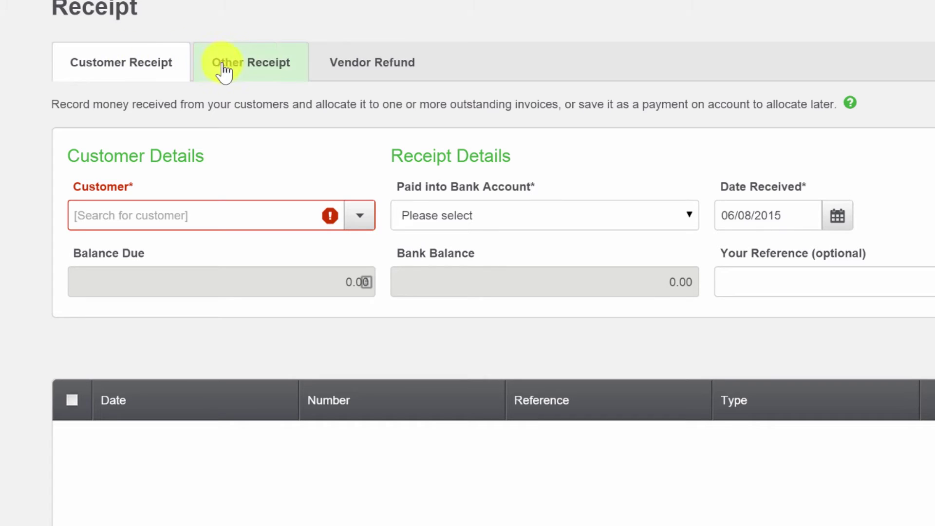
Enter an Other Receipt of 50,000.00 into 1010 - Checking, keeping date 06/08/2015.
{"action": "left_click", "coordinate": [256, 68]}
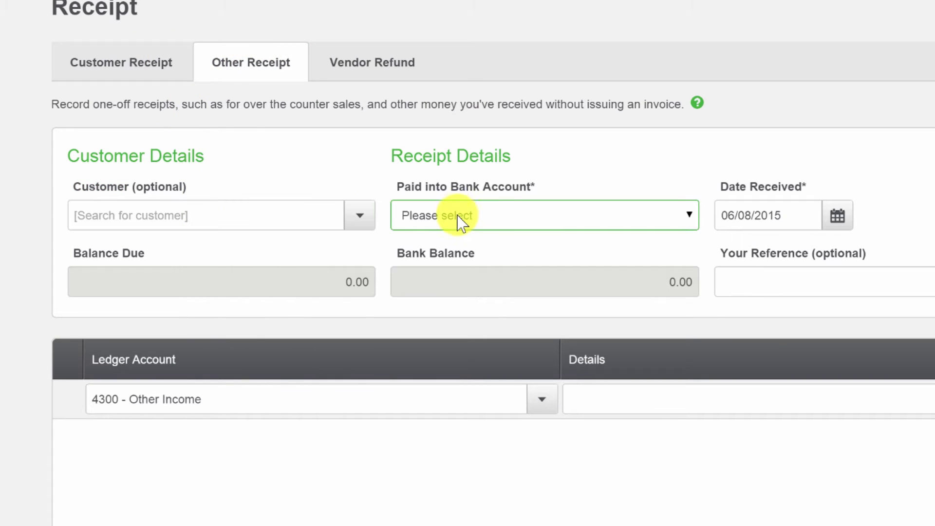
{"action": "left_click", "coordinate": [492, 220]}
{"action": "left_click", "coordinate": [481, 254]}
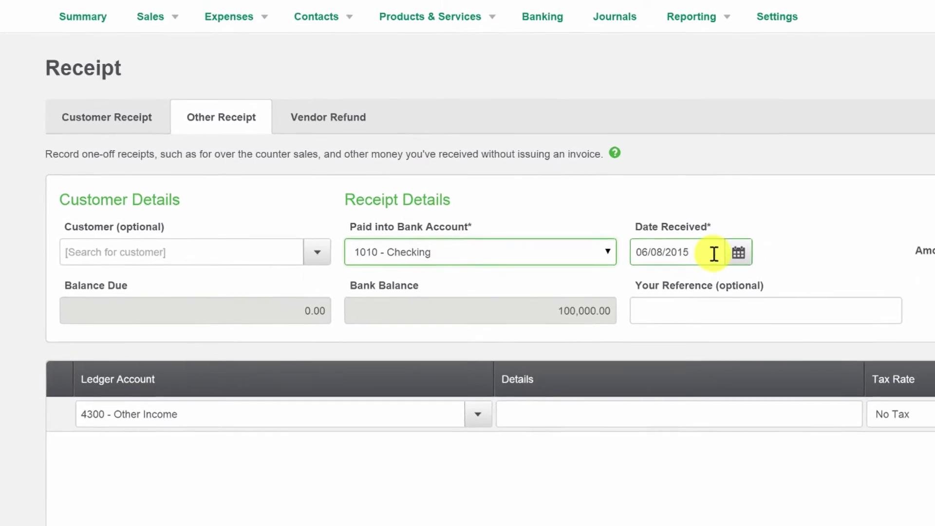
{"action": "left_click", "coordinate": [807, 218]}
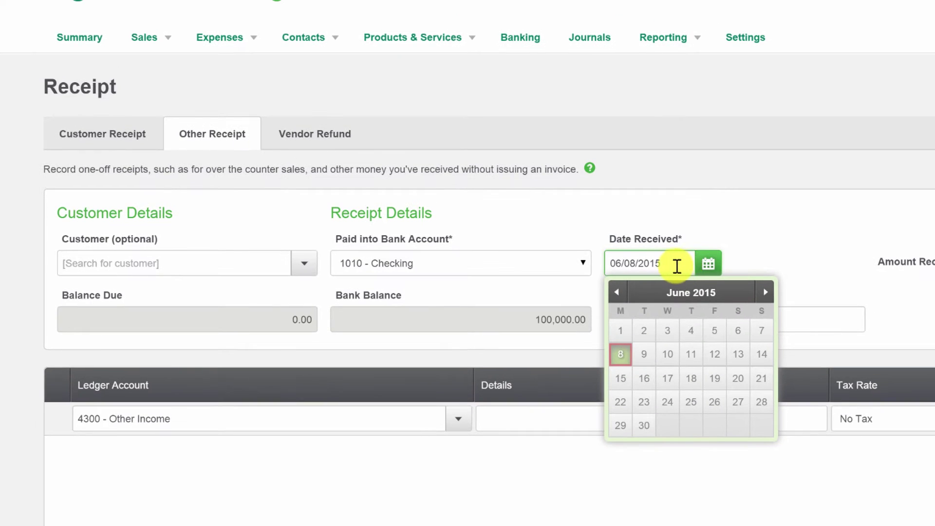
{"action": "key", "text": "Tab"}
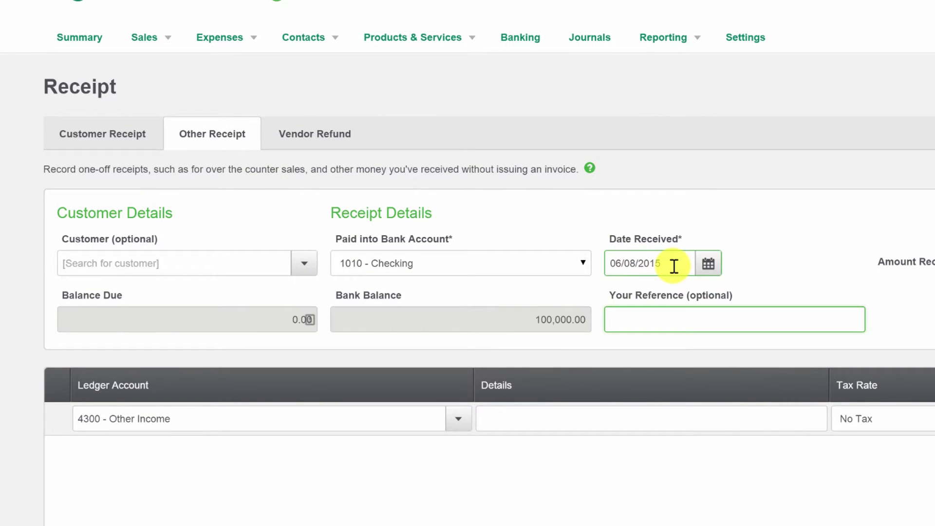
{"action": "scroll", "coordinate": [682, 269], "scroll_direction": "down", "scroll_amount": 1}
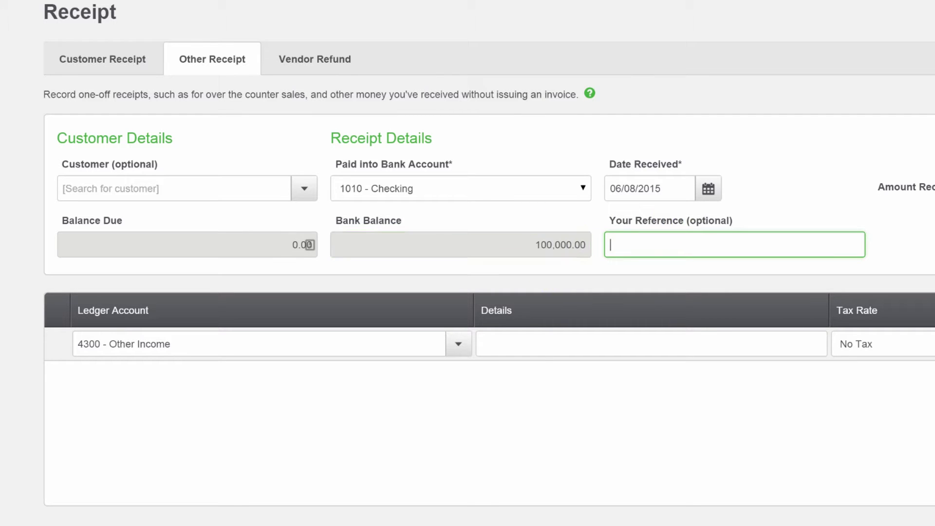
{"action": "left_click", "coordinate": [812, 190]}
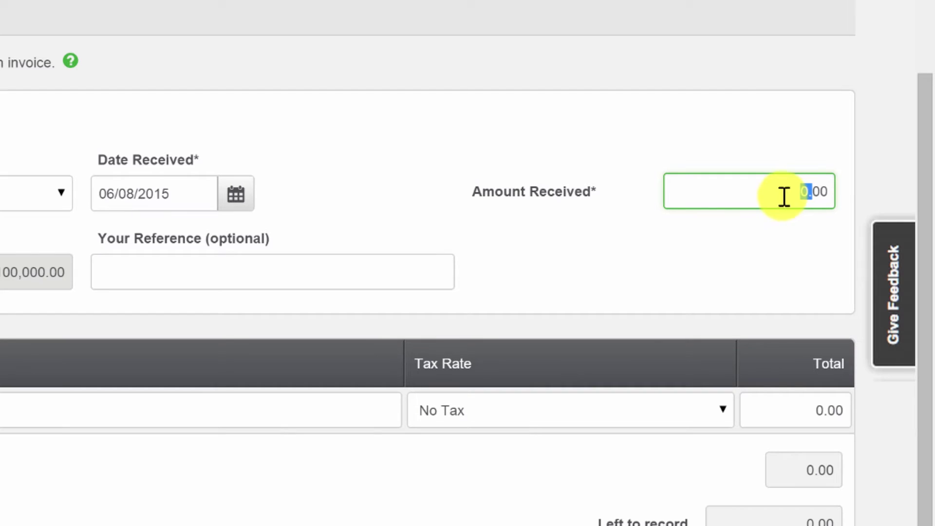
{"action": "left_click", "coordinate": [799, 192]}
{"action": "left_click_drag", "start_coordinate": [799, 191], "coordinate": [849, 192]}
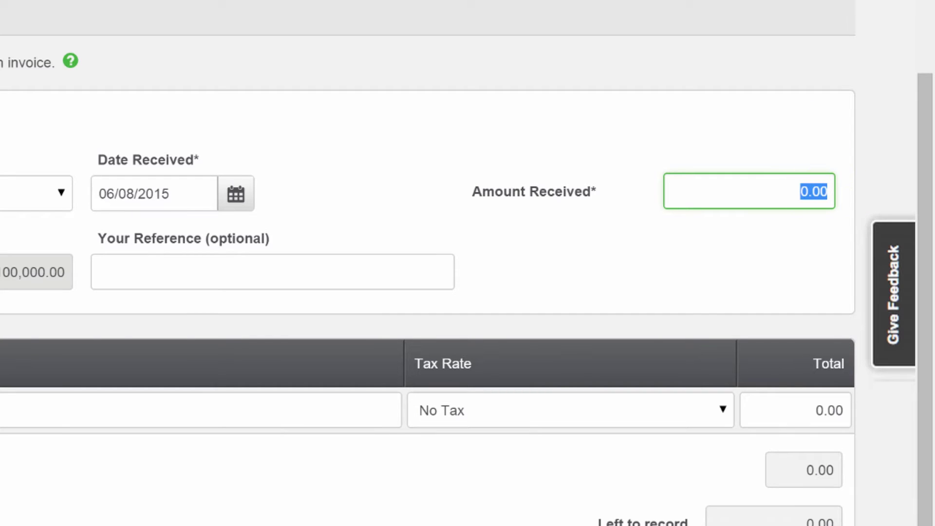
{"action": "type", "text": "50000"}
{"action": "key", "text": "Tab"}
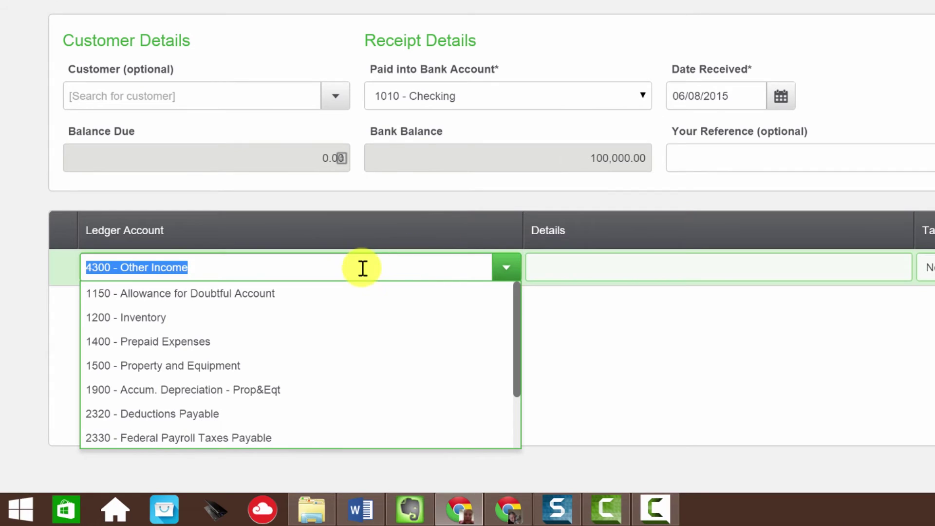
Set the first line to 3920 Owner's Contribution described as 'Additional Initial Capital'.
{"action": "left_click", "coordinate": [318, 298]}
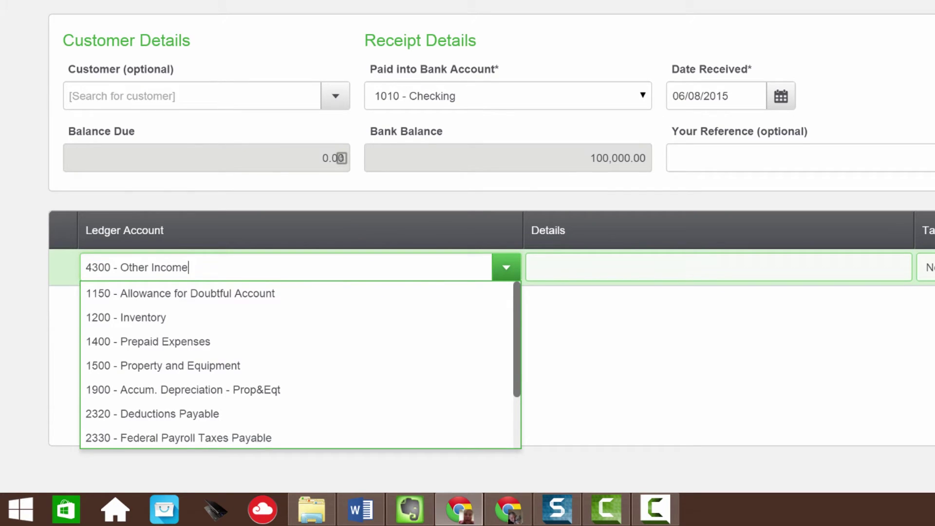
{"action": "left_click", "coordinate": [559, 276]}
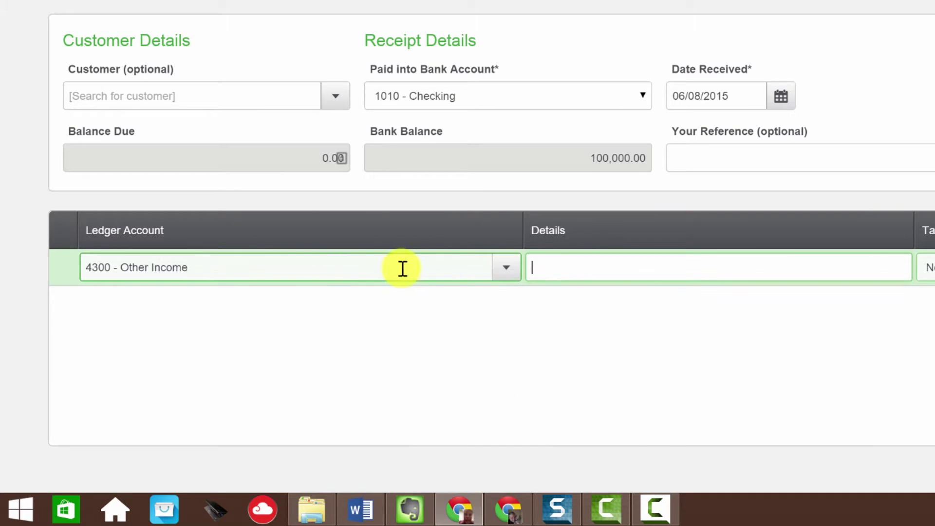
{"action": "left_click", "coordinate": [232, 263]}
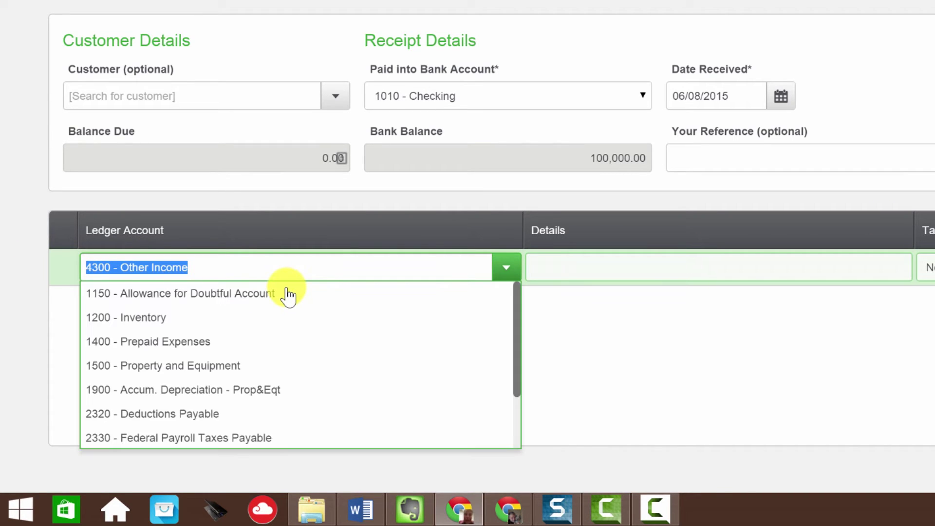
{"action": "type", "text": "owner"}
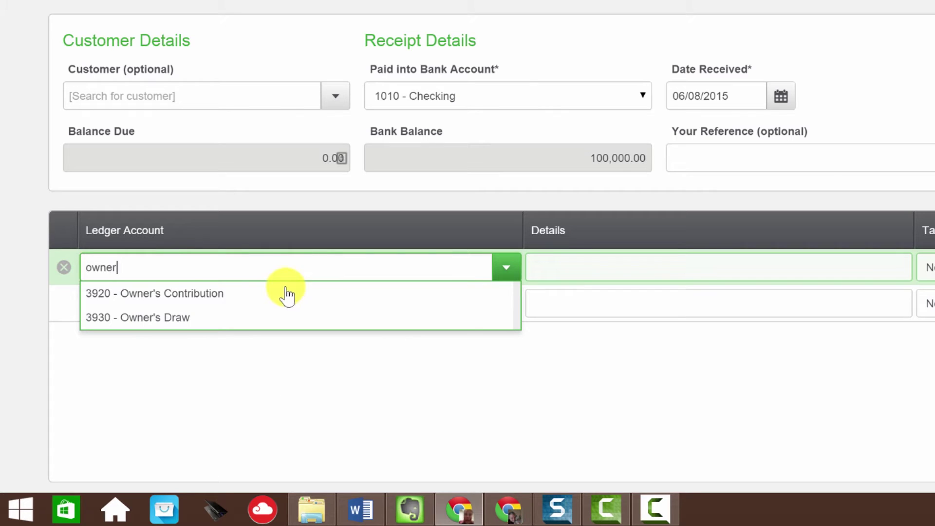
{"action": "left_click", "coordinate": [176, 294]}
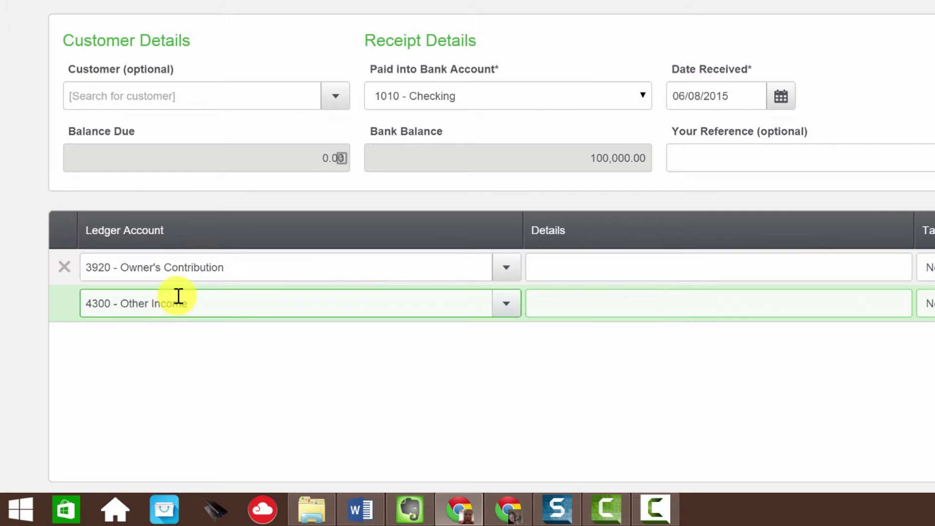
{"action": "left_click", "coordinate": [597, 277]}
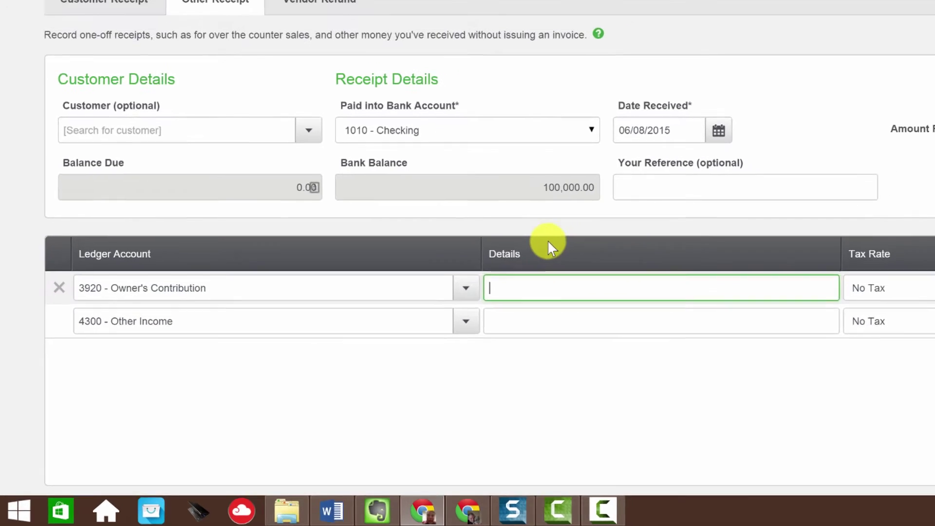
{"action": "type", "text": "Addit"}
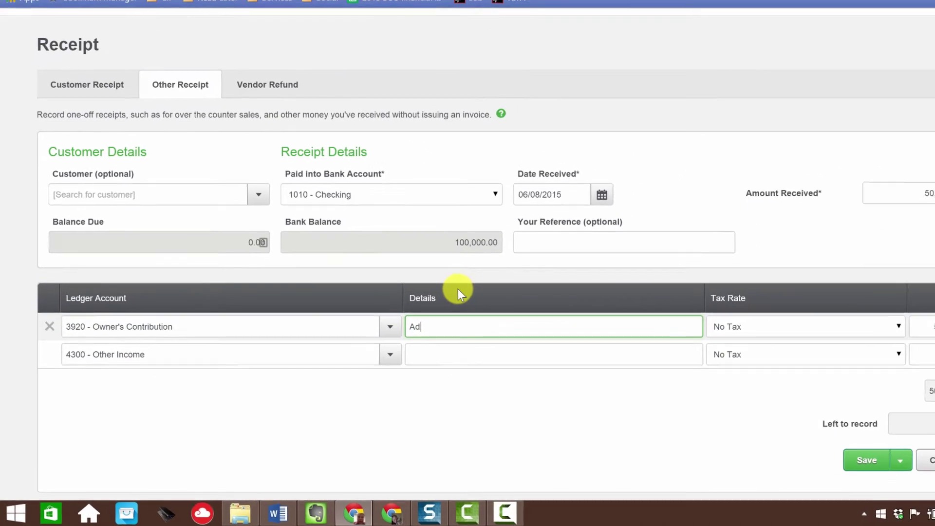
{"action": "type", "text": "ional Initial"}
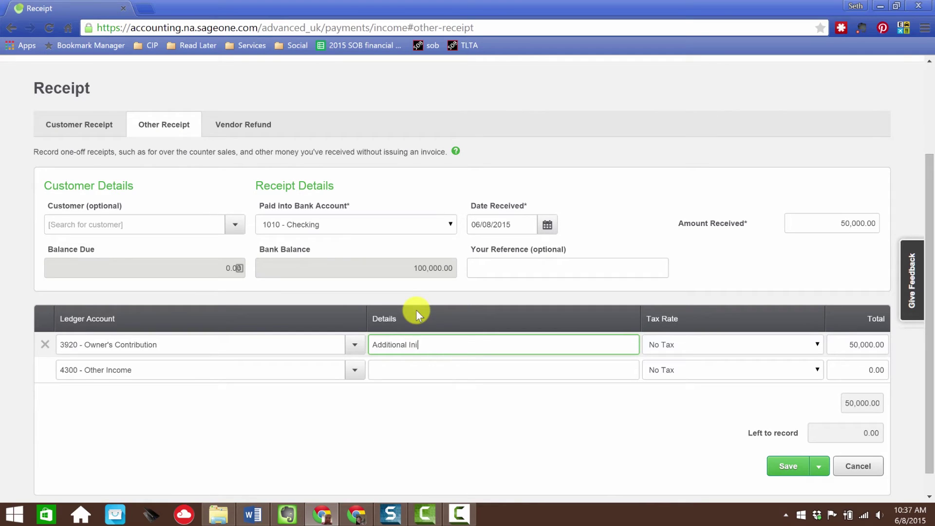
{"action": "type", "text": " Capital"}
{"action": "key", "text": "Tab"}
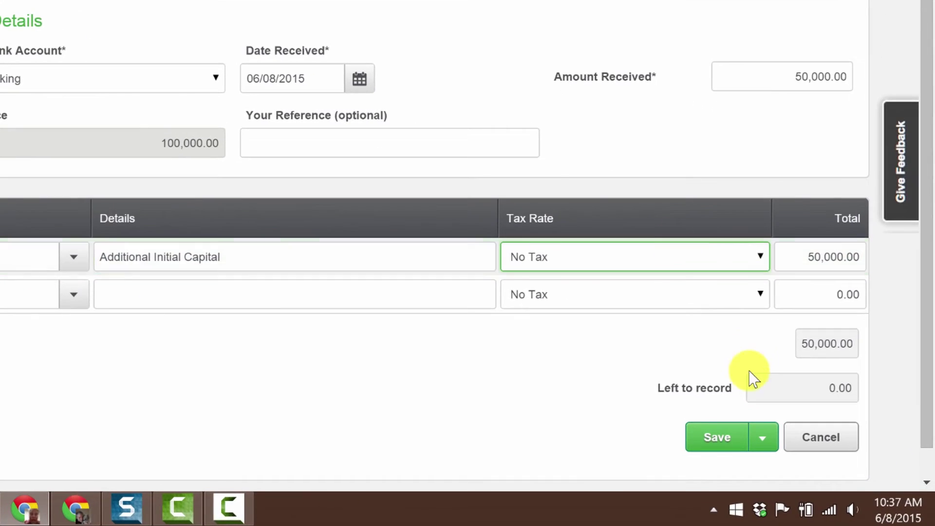
Set the first line's total to 50,000.00, correcting an initial 25,000 entry.
{"action": "left_click", "coordinate": [831, 390]}
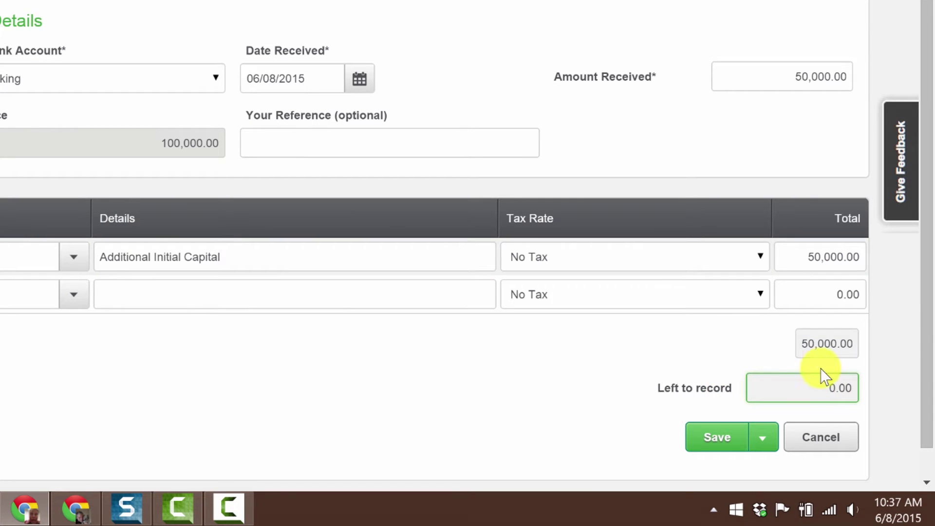
{"action": "left_click", "coordinate": [793, 80]}
{"action": "key", "text": "ctrl+a"}
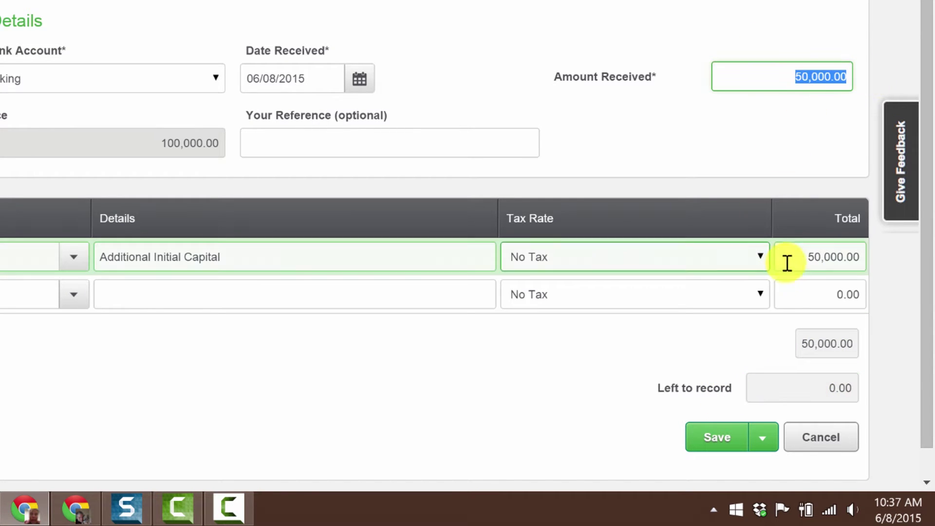
{"action": "left_click", "coordinate": [804, 254]}
{"action": "key", "text": "ctrl+a"}
{"action": "type", "text": "25"}
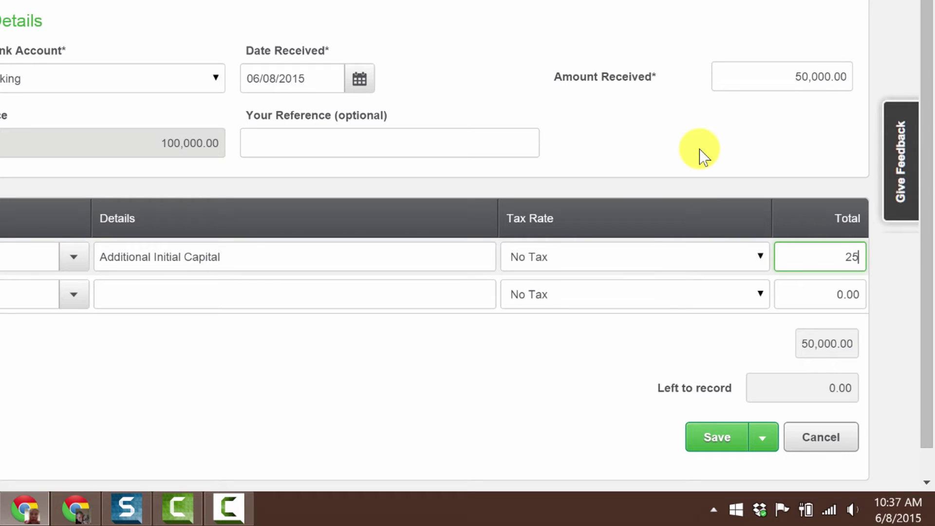
{"action": "type", "text": ",0000"}
{"action": "key", "text": "Tab"}
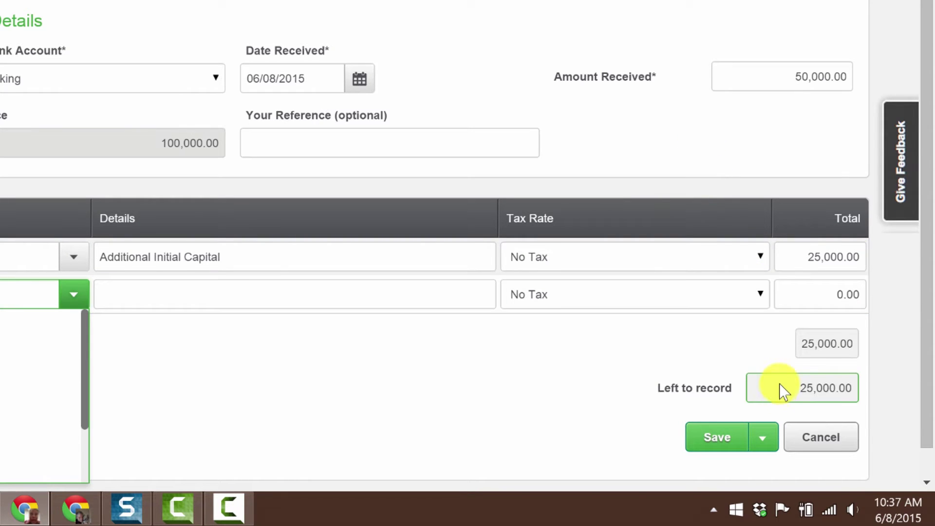
{"action": "left_click", "coordinate": [814, 254]}
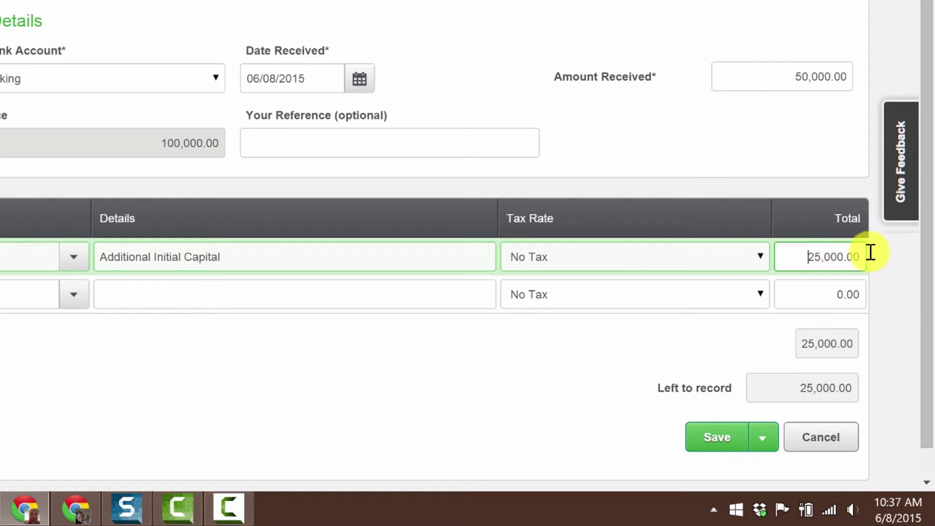
{"action": "key", "text": "ctrl+a"}
{"action": "type", "text": "50000"}
{"action": "key", "text": "Tab"}
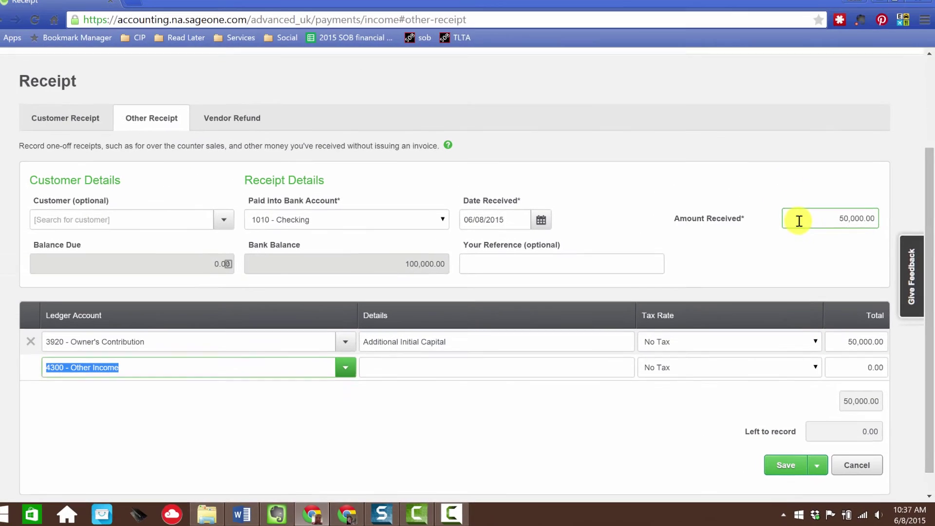
Delete the empty second line and save the Other Receipt.
{"action": "key", "text": "BackSpace"}
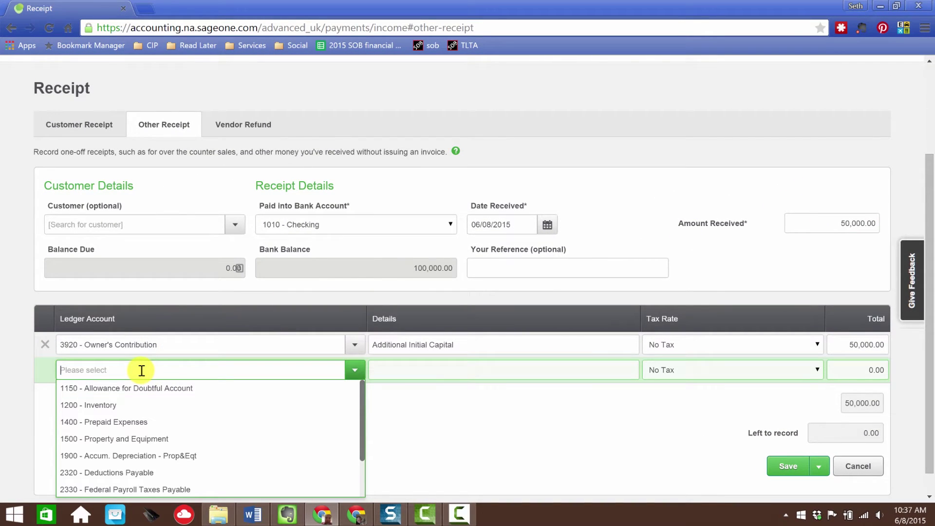
{"action": "left_click", "coordinate": [397, 369]}
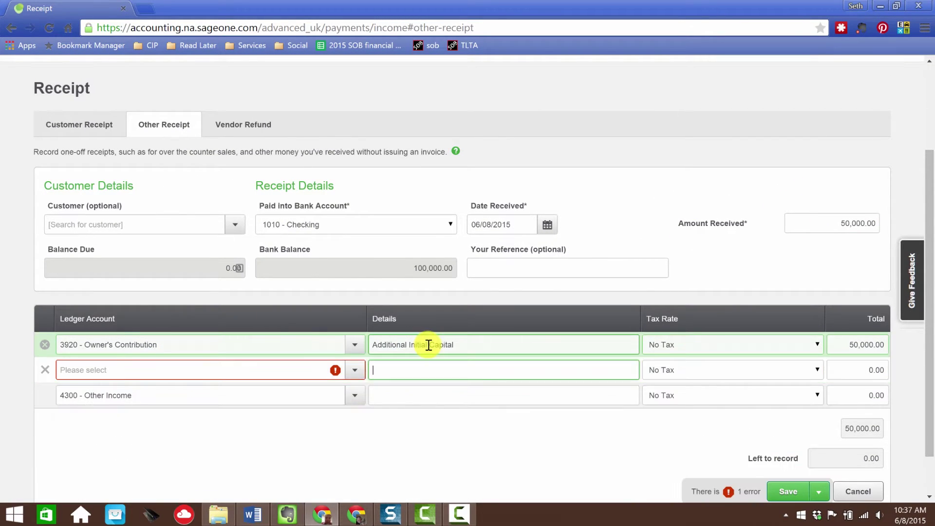
{"action": "left_click", "coordinate": [44, 369]}
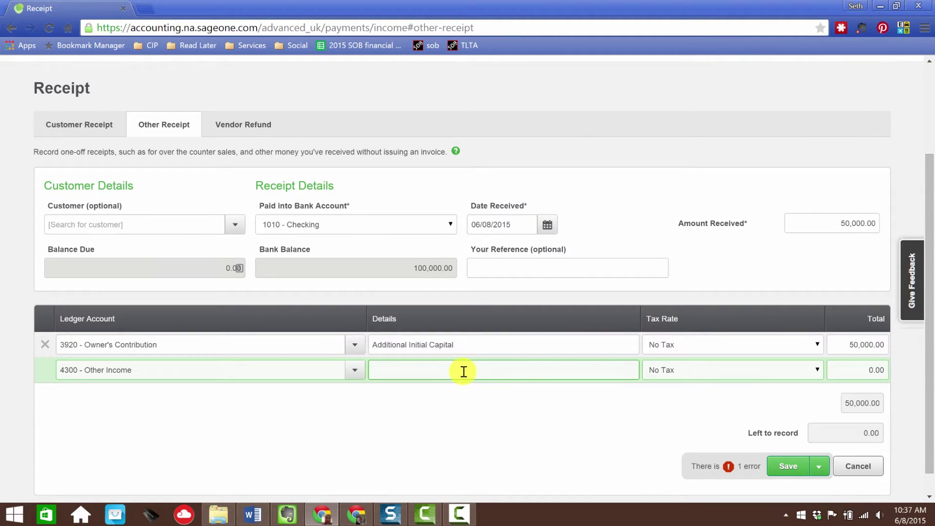
{"action": "left_click", "coordinate": [788, 465]}
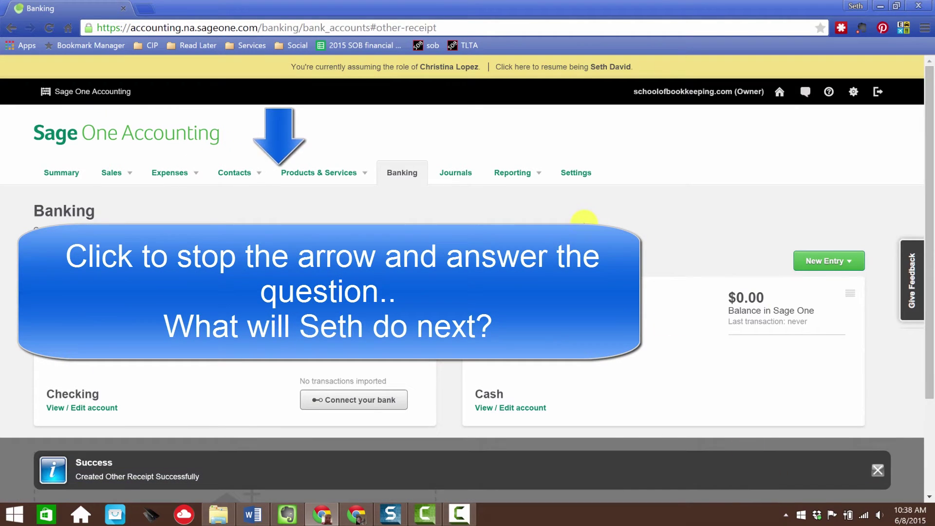
{"action": "left_click", "coordinate": [512, 174]}
Open the Balance Sheet Report and review assets, liabilities and equity with Checking at 150,000.00.
{"action": "left_click", "coordinate": [519, 201]}
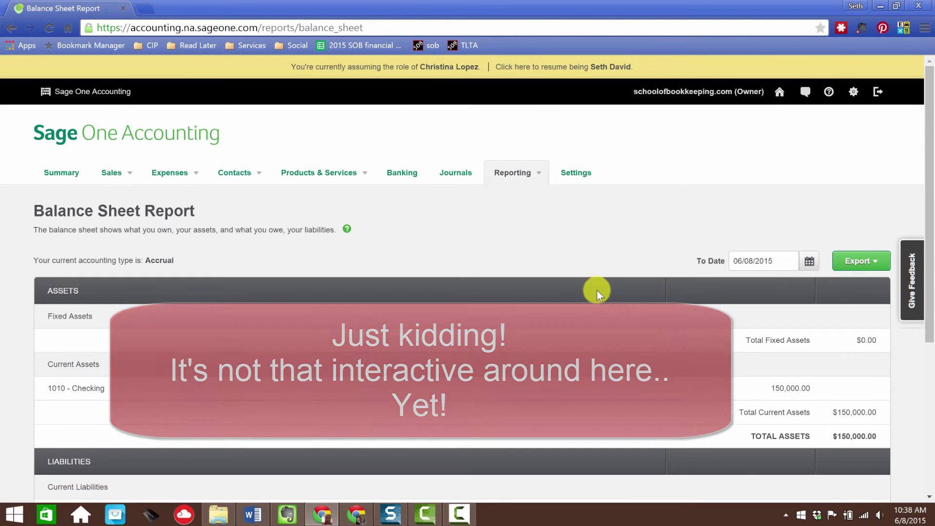
{"action": "scroll", "coordinate": [633, 295], "scroll_direction": "down", "scroll_amount": 1}
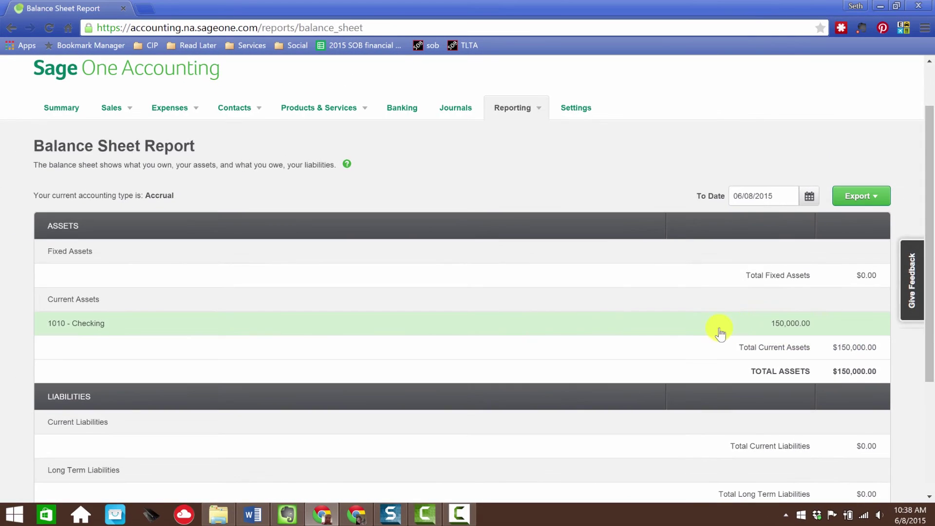
{"action": "scroll", "coordinate": [721, 326], "scroll_direction": "down", "scroll_amount": 1}
{"action": "scroll", "coordinate": [741, 325], "scroll_direction": "up", "scroll_amount": 1}
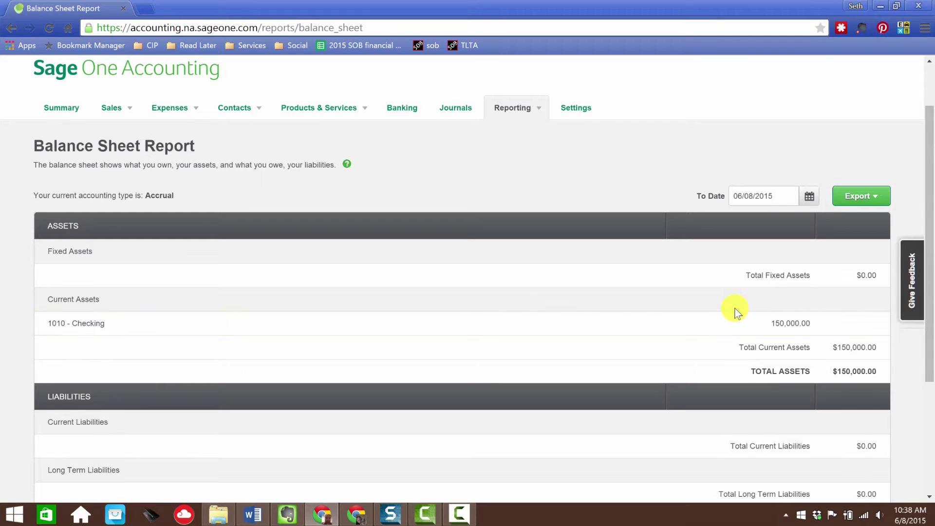
{"action": "scroll", "coordinate": [734, 308], "scroll_direction": "down", "scroll_amount": 1}
{"action": "scroll", "coordinate": [726, 309], "scroll_direction": "down", "scroll_amount": 2}
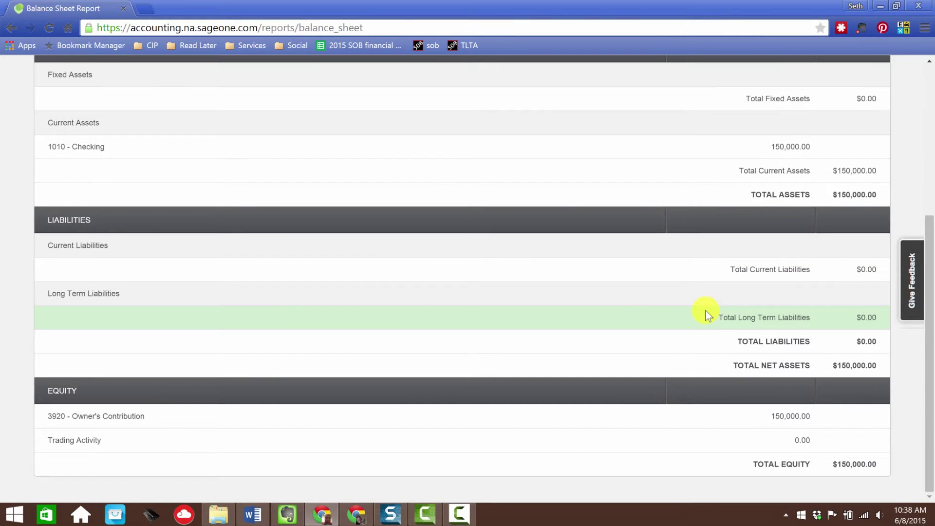
{"action": "scroll", "coordinate": [745, 303], "scroll_direction": "up", "scroll_amount": 3}
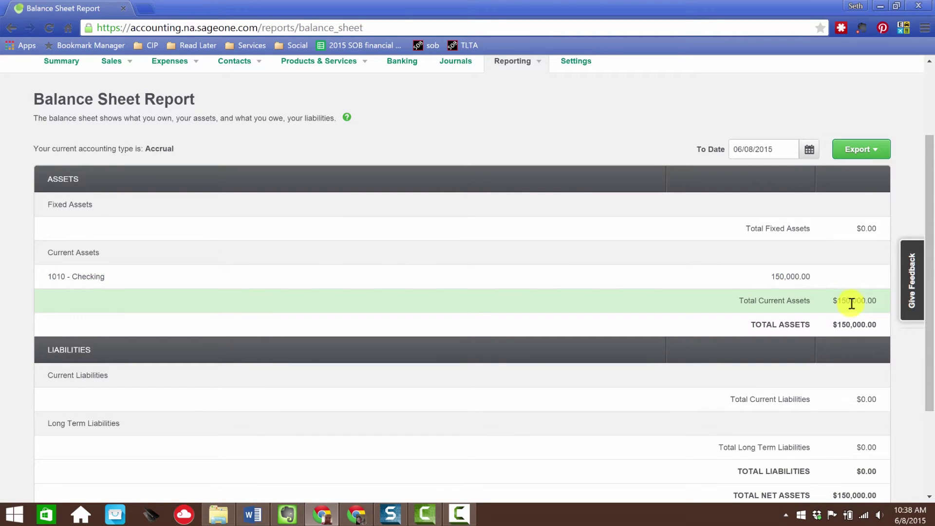
{"action": "scroll", "coordinate": [664, 327], "scroll_direction": "down", "scroll_amount": 2}
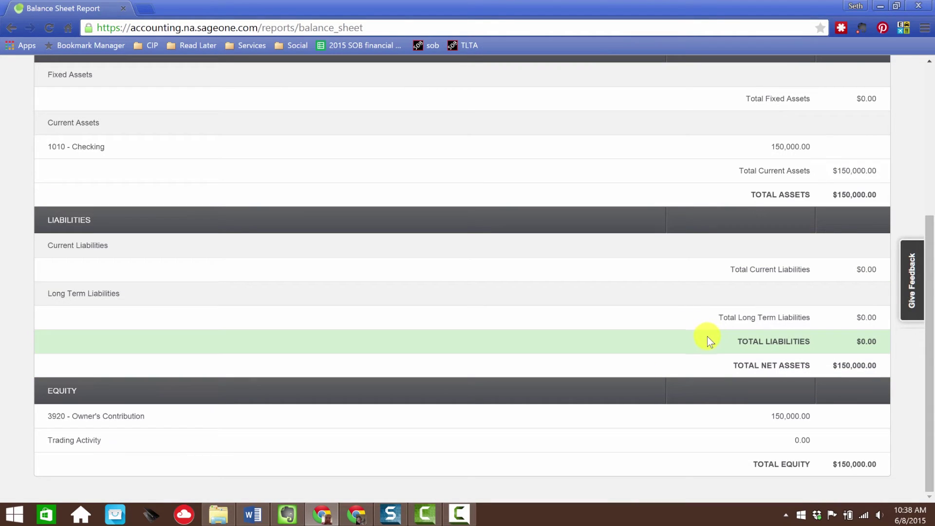
{"action": "scroll", "coordinate": [707, 336], "scroll_direction": "up", "scroll_amount": 4}
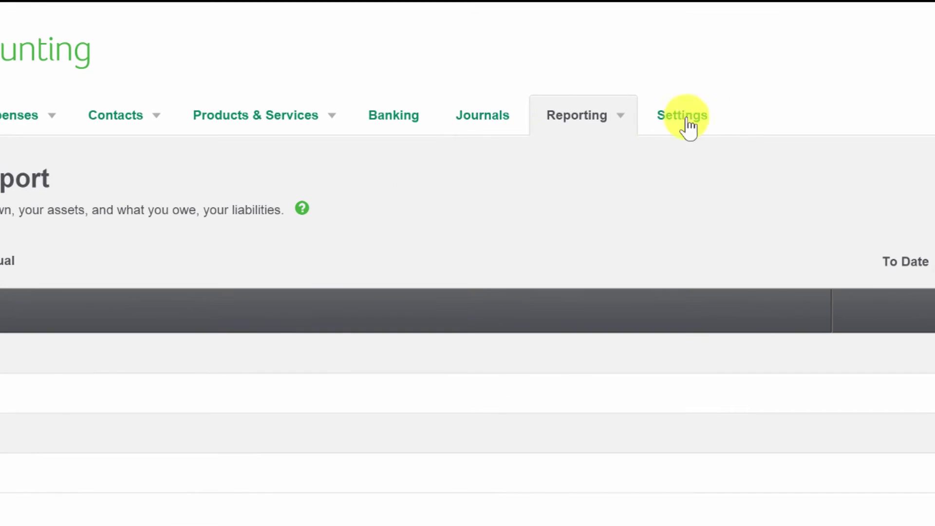
Go to Settings > Chart of Accounts and start a New Ledger Account.
{"action": "left_click", "coordinate": [685, 116]}
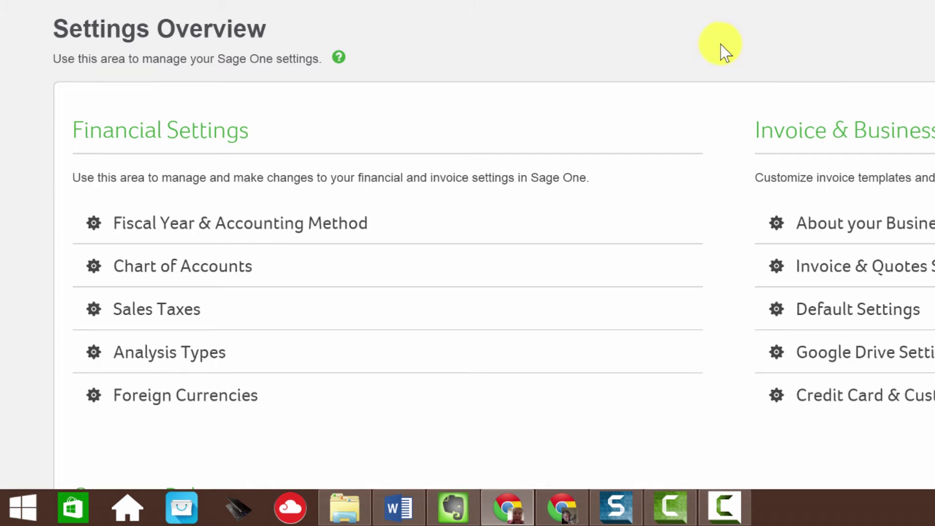
{"action": "scroll", "coordinate": [720, 45], "scroll_direction": "down", "scroll_amount": 2}
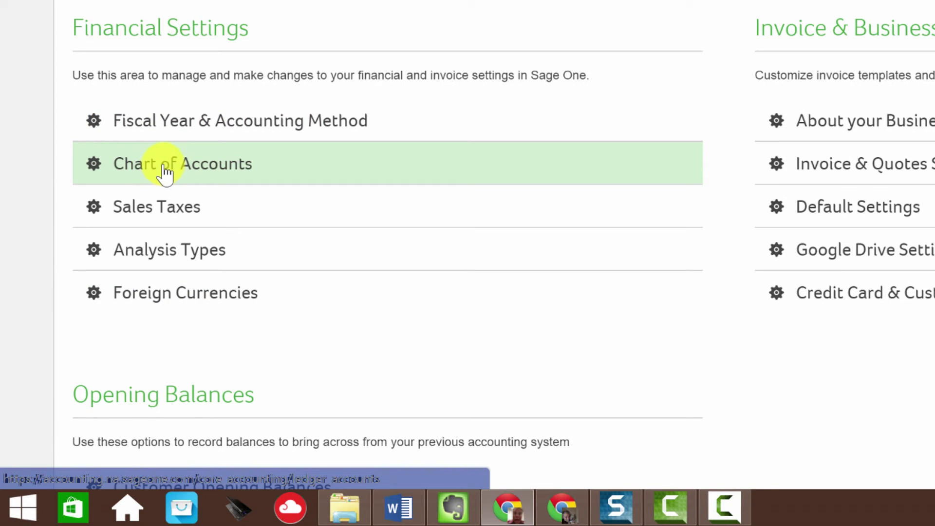
{"action": "left_click", "coordinate": [165, 166]}
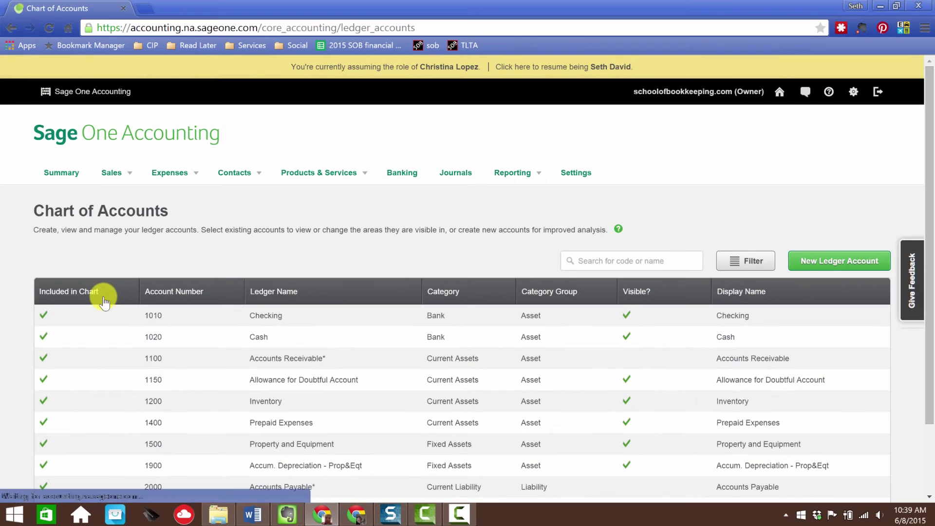
{"action": "scroll", "coordinate": [587, 325], "scroll_direction": "down", "scroll_amount": 2}
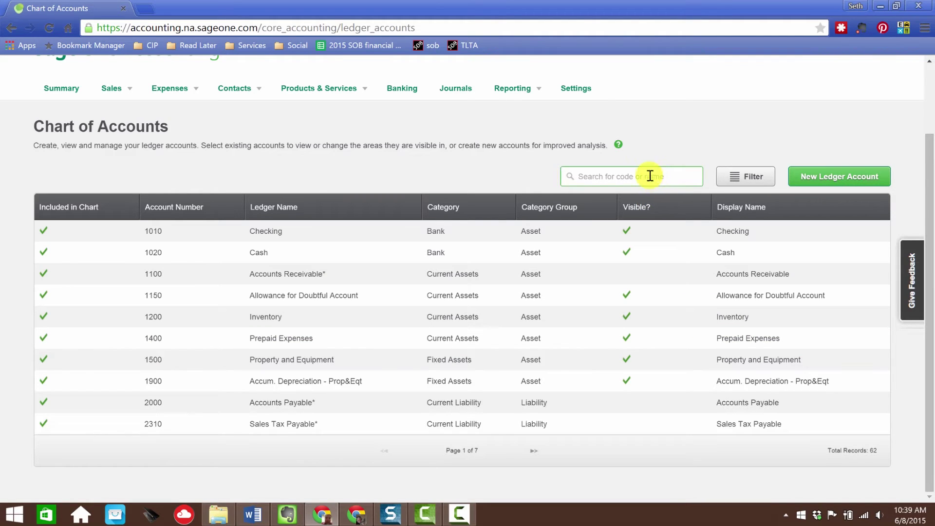
{"action": "left_click", "coordinate": [840, 180]}
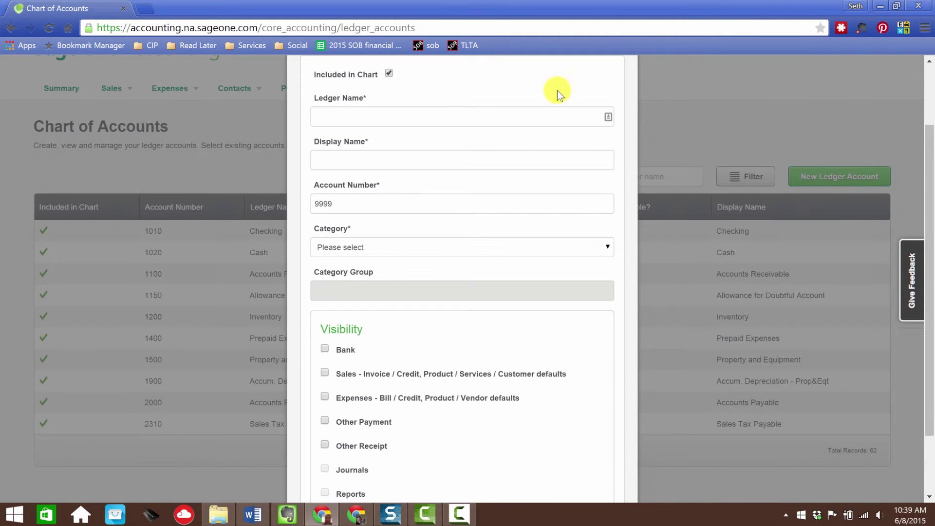
Try the new account's name, category and Bank visibility fields, then cancel without saving.
{"action": "left_click", "coordinate": [330, 117]}
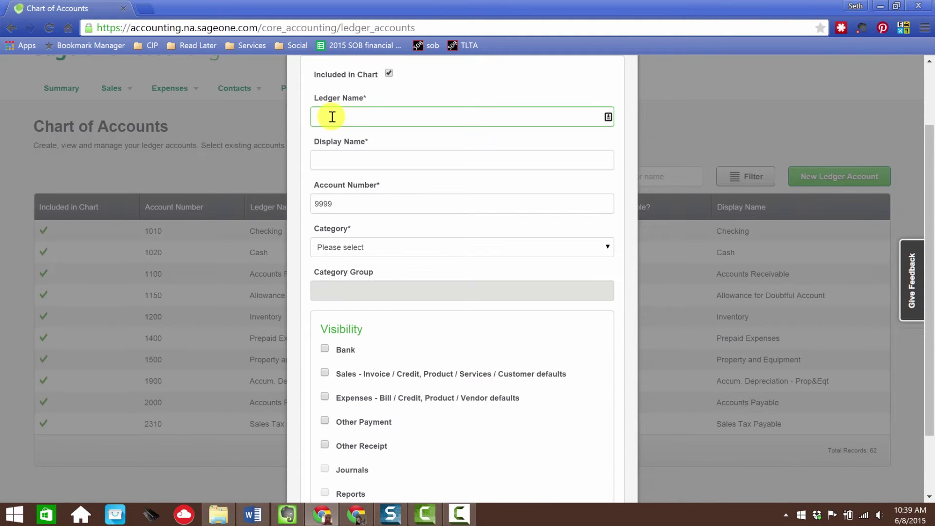
{"action": "scroll", "coordinate": [409, 211], "scroll_direction": "up", "scroll_amount": 2}
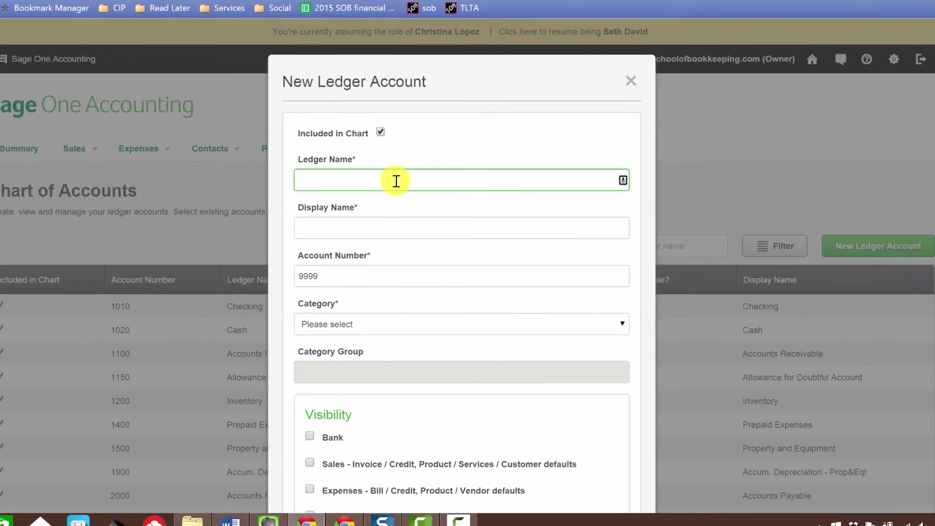
{"action": "left_click", "coordinate": [317, 204]}
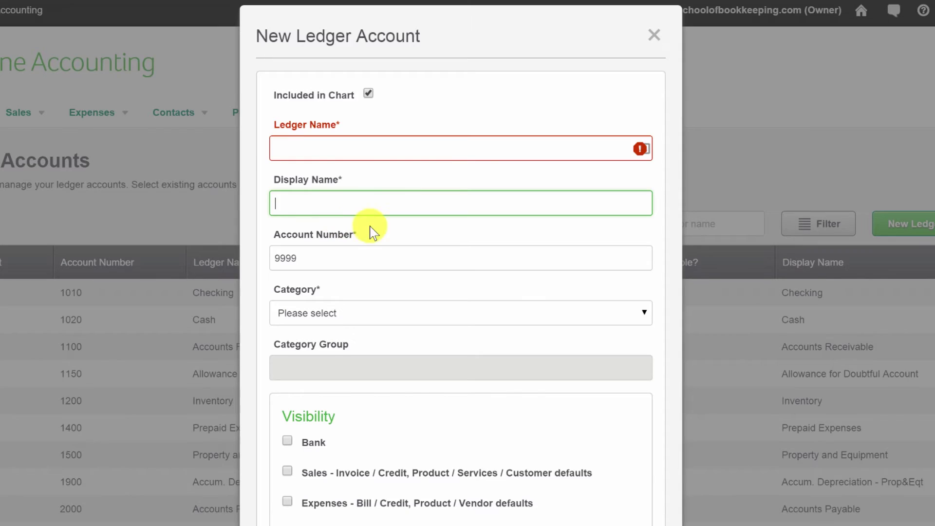
{"action": "scroll", "coordinate": [370, 226], "scroll_direction": "down", "scroll_amount": 2}
{"action": "scroll", "coordinate": [339, 179], "scroll_direction": "down", "scroll_amount": 3}
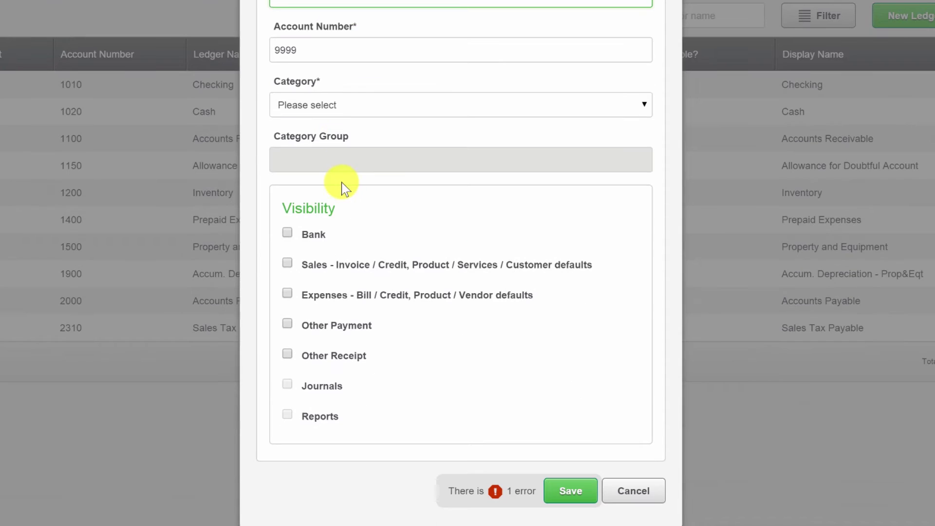
{"action": "left_click", "coordinate": [353, 105]}
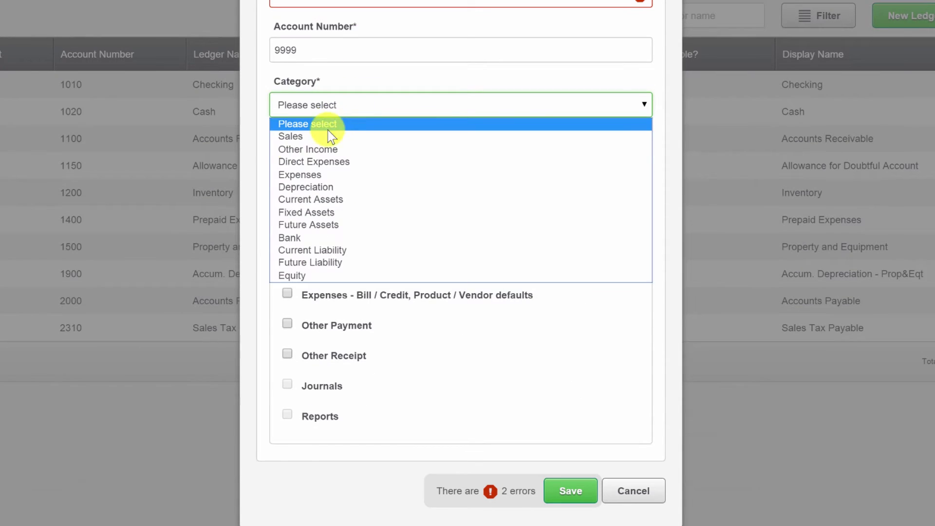
{"action": "left_click", "coordinate": [311, 104]}
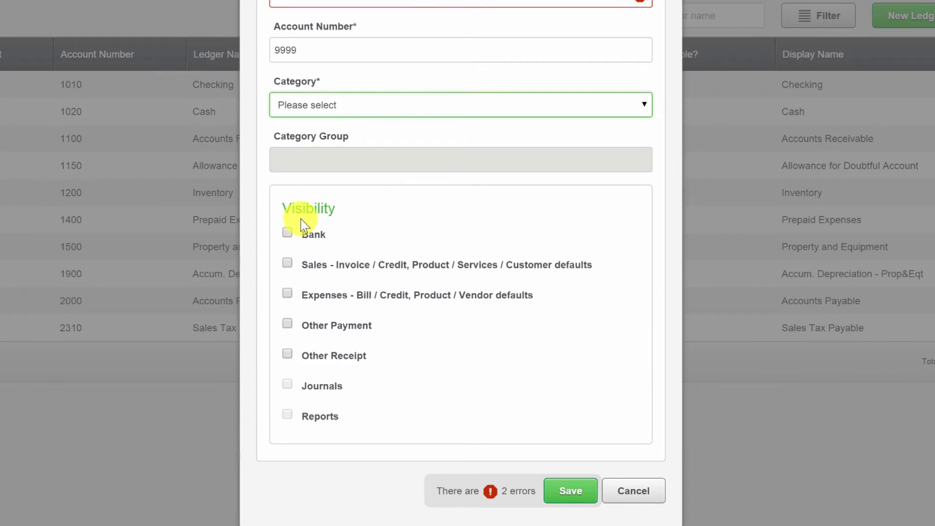
{"action": "left_click", "coordinate": [287, 233]}
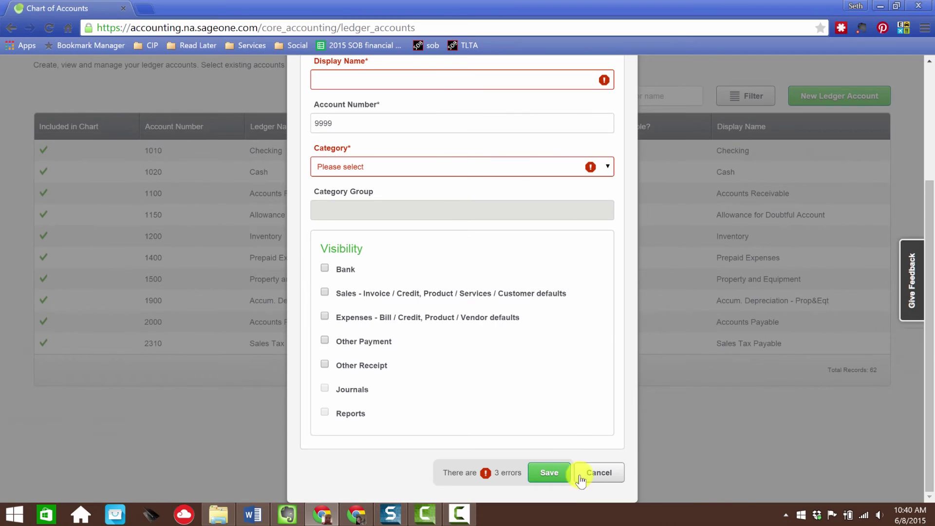
{"action": "left_click", "coordinate": [581, 475]}
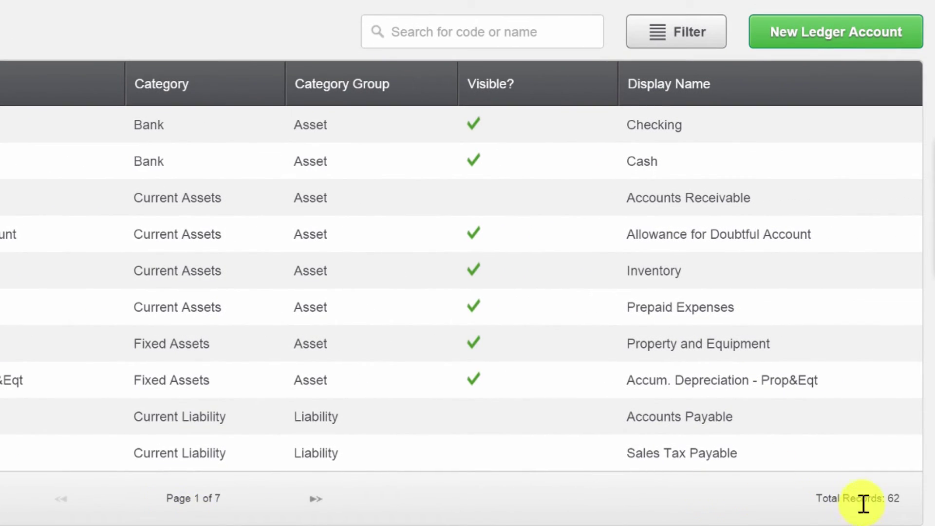
Page through the 62 ledger accounts, then search 'Customer' to show 2400 Customer Deposits.
{"action": "triple_click", "coordinate": [886, 499]}
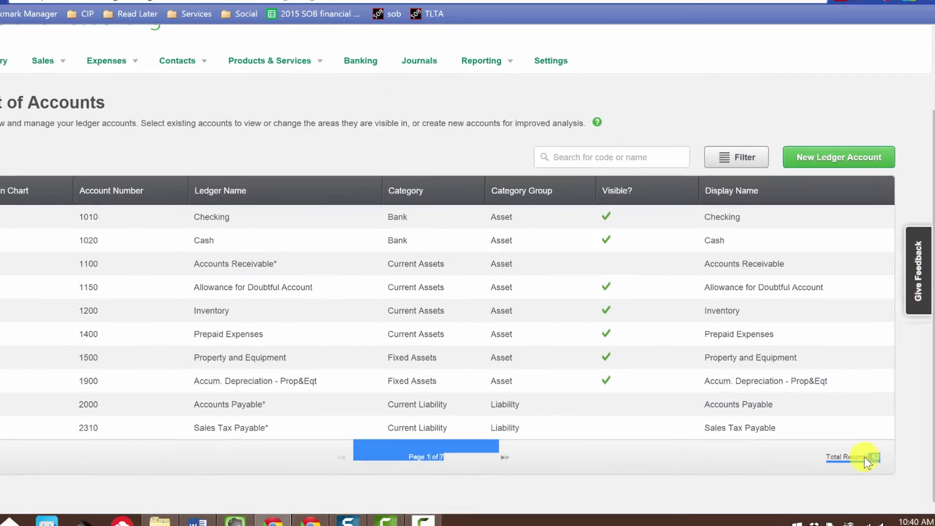
{"action": "left_click", "coordinate": [877, 481]}
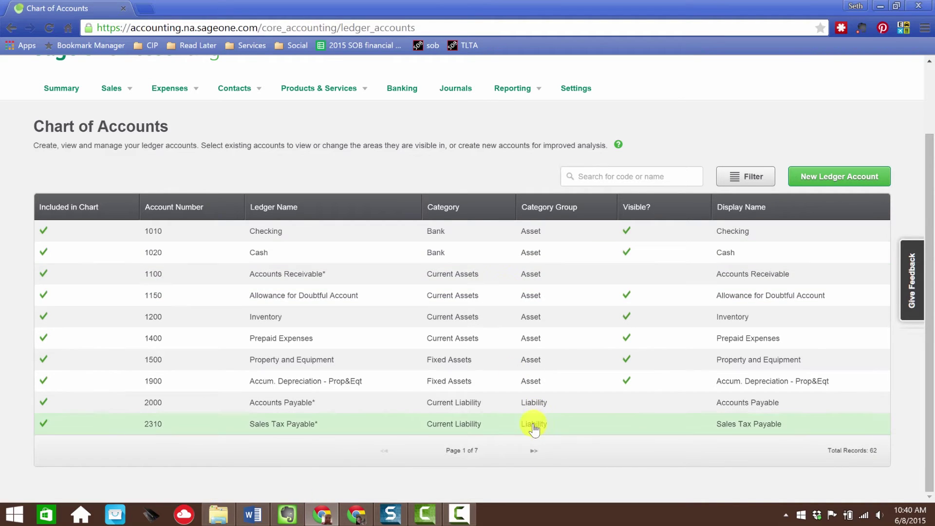
{"action": "left_click", "coordinate": [533, 451]}
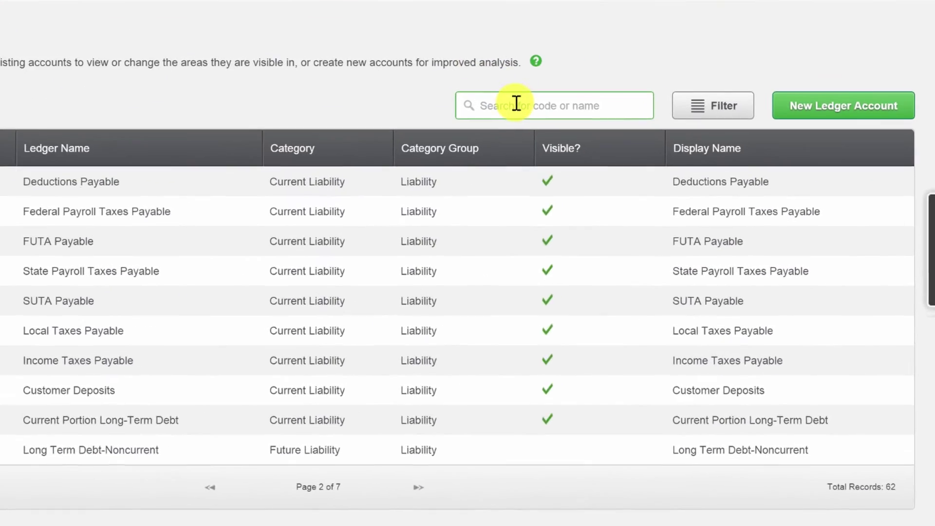
{"action": "left_click", "coordinate": [604, 175]}
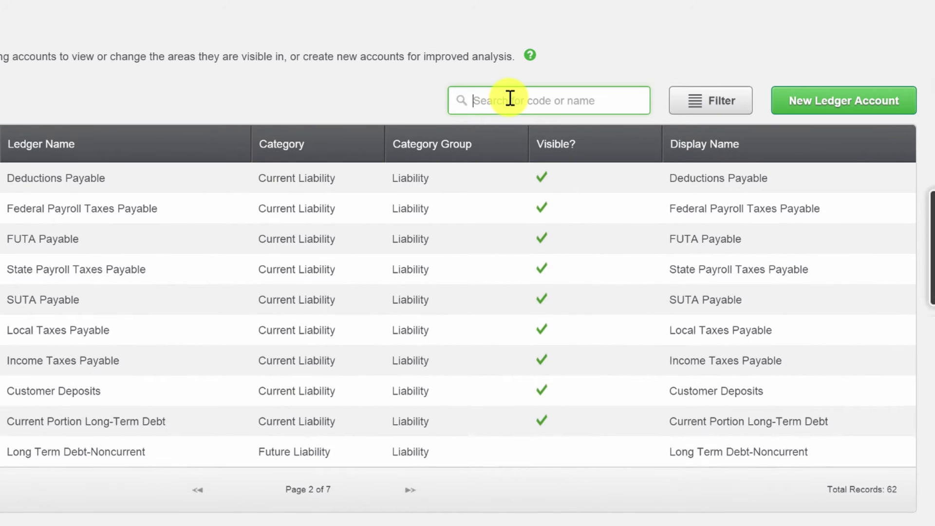
{"action": "type", "text": "Customer"}
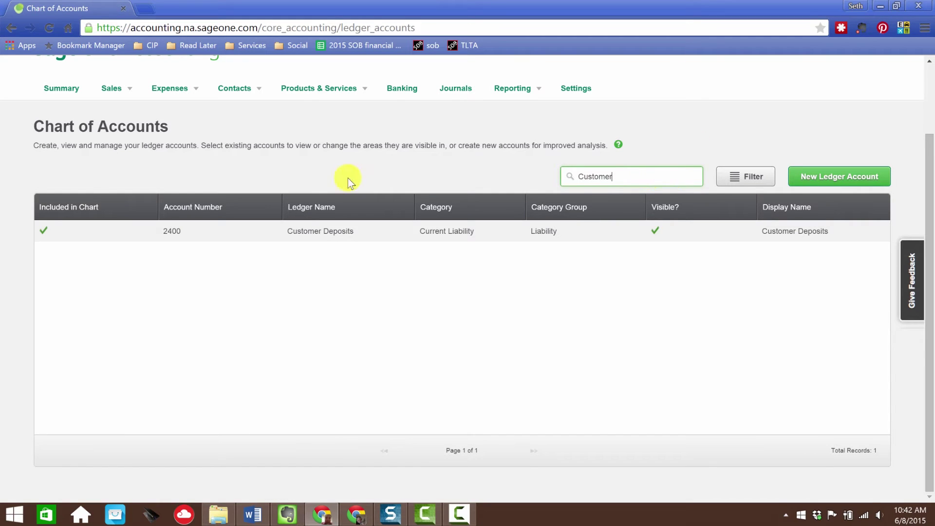
Tick Sales - Invoice / Credit visibility on the Customer Deposits account and save it.
{"action": "left_click", "coordinate": [298, 230]}
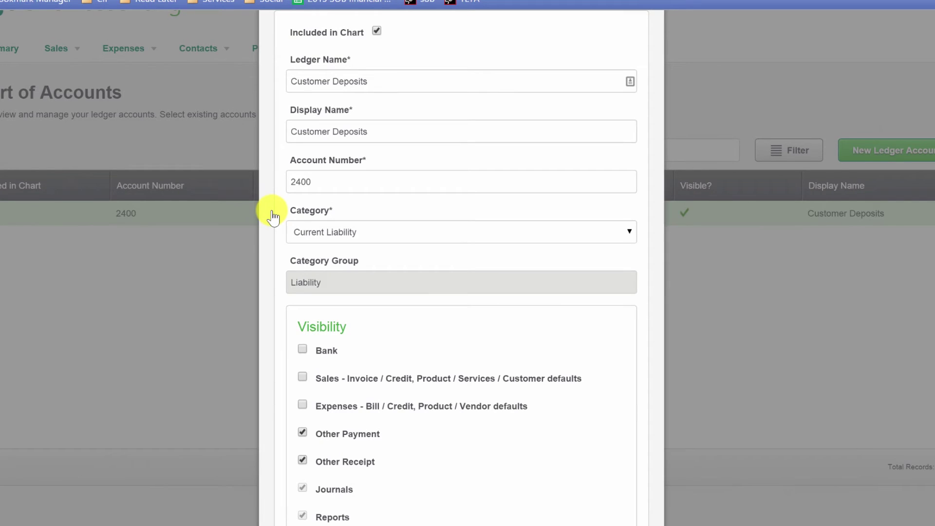
{"action": "left_click", "coordinate": [404, 81]}
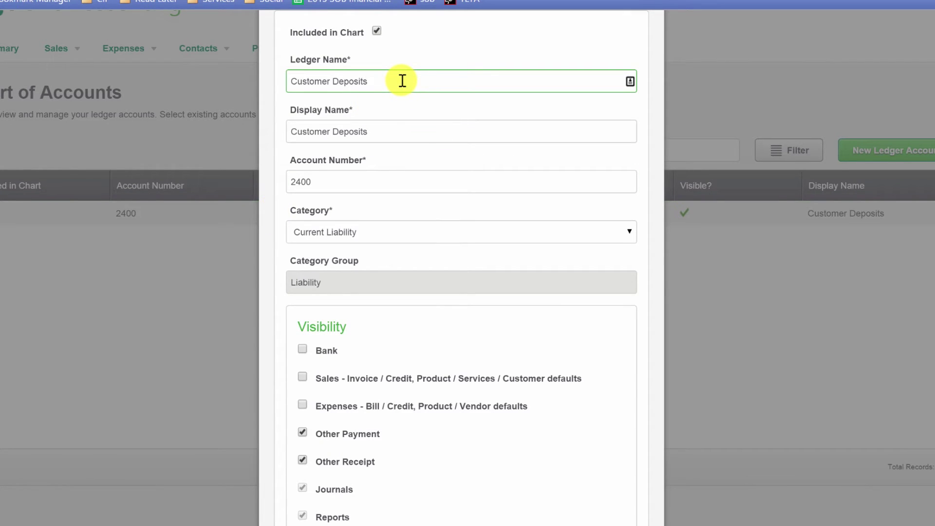
{"action": "scroll", "coordinate": [414, 139], "scroll_direction": "down", "scroll_amount": 2}
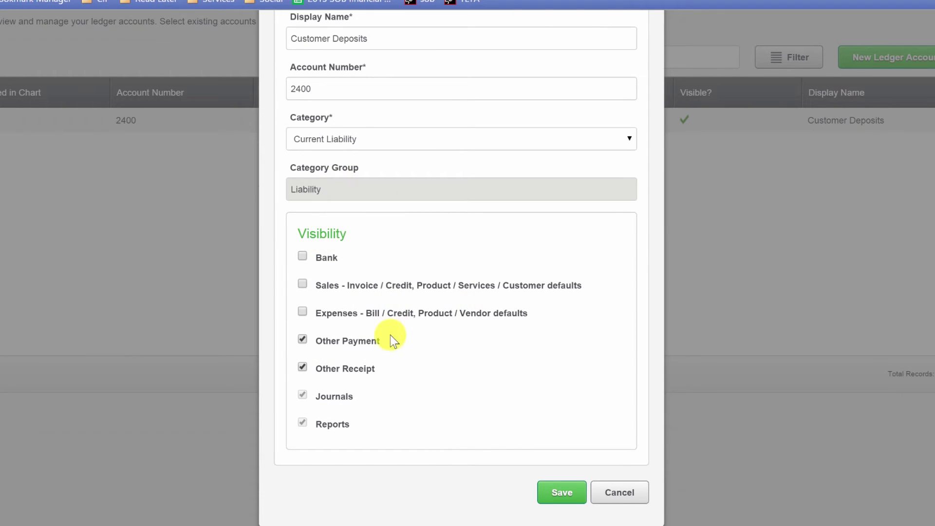
{"action": "left_click", "coordinate": [303, 284]}
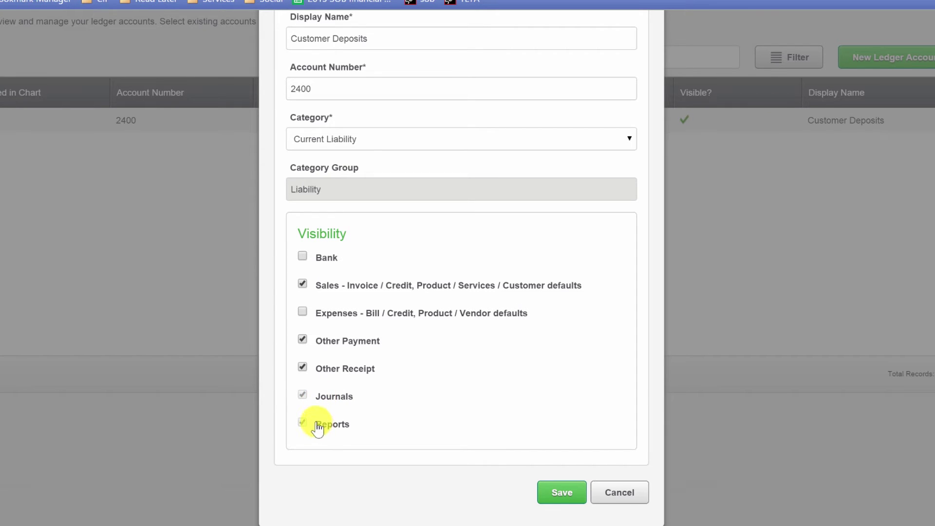
{"action": "left_click", "coordinate": [561, 495]}
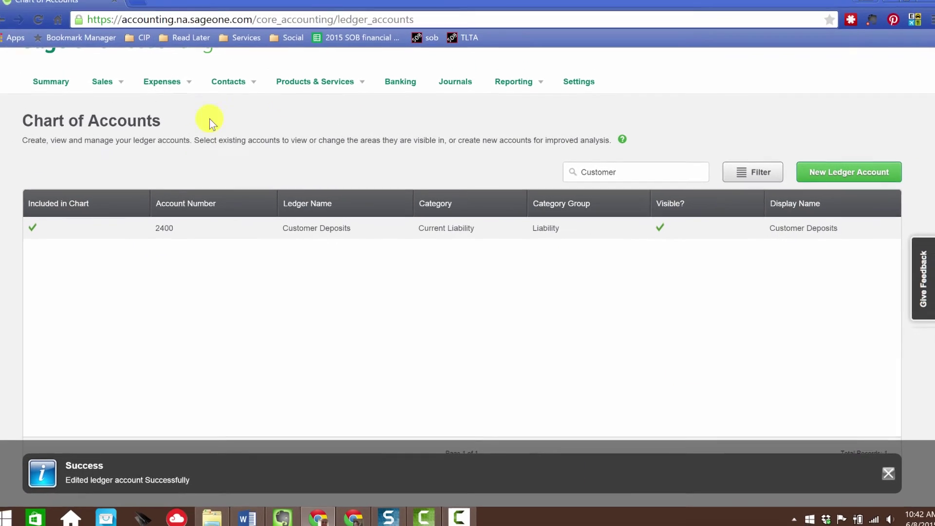
Open the Sales Invoices list and start a new sales invoice.
{"action": "mouse_move", "coordinate": [78, 61]}
{"action": "left_click", "coordinate": [119, 115]}
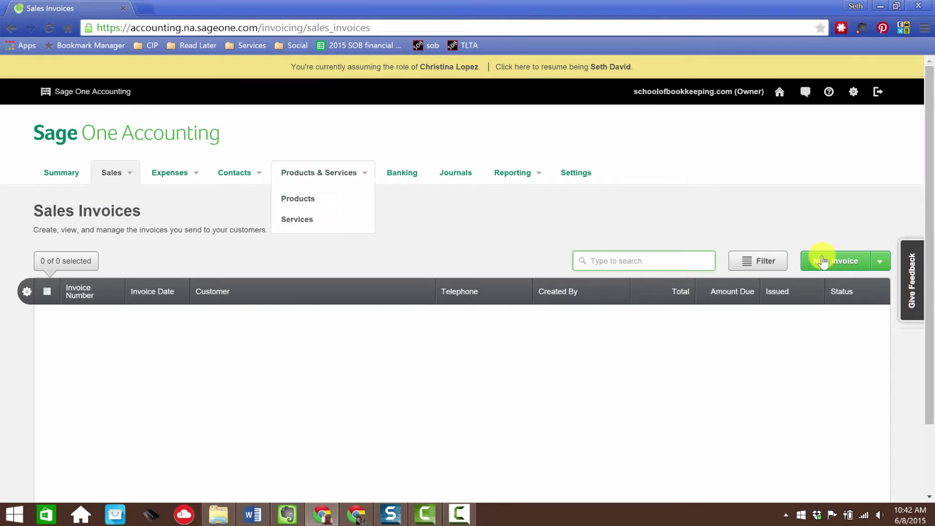
{"action": "left_click", "coordinate": [845, 263]}
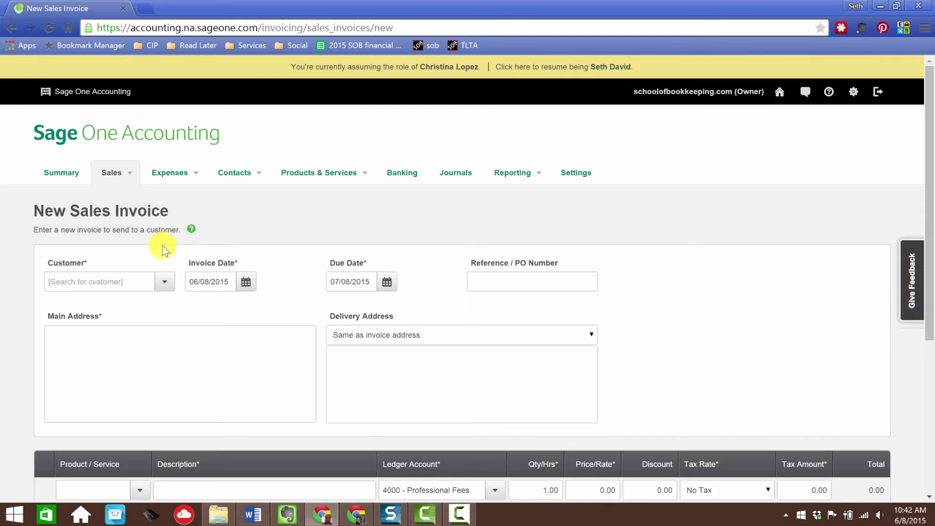
{"action": "scroll", "coordinate": [174, 245], "scroll_direction": "down", "scroll_amount": 4}
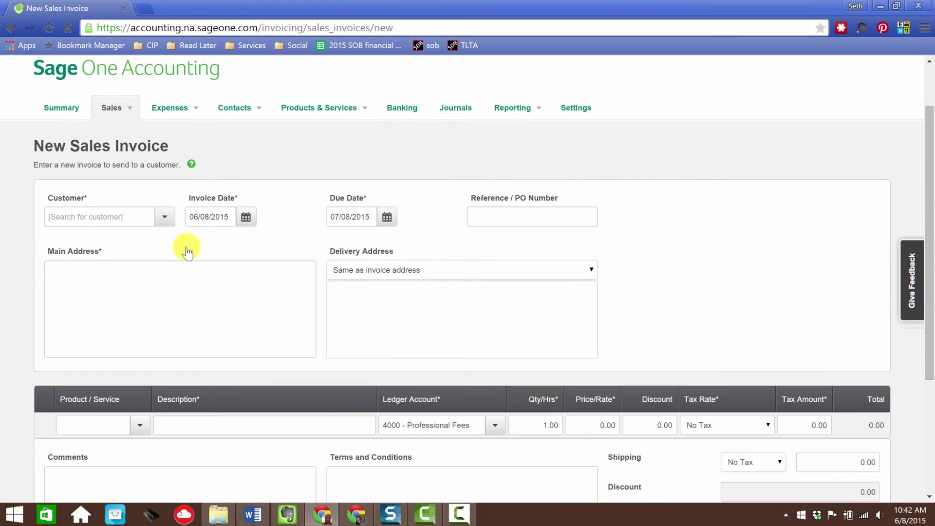
Set the first invoice line's ledger account to 2400 - Customer Deposits.
{"action": "left_click", "coordinate": [139, 295]}
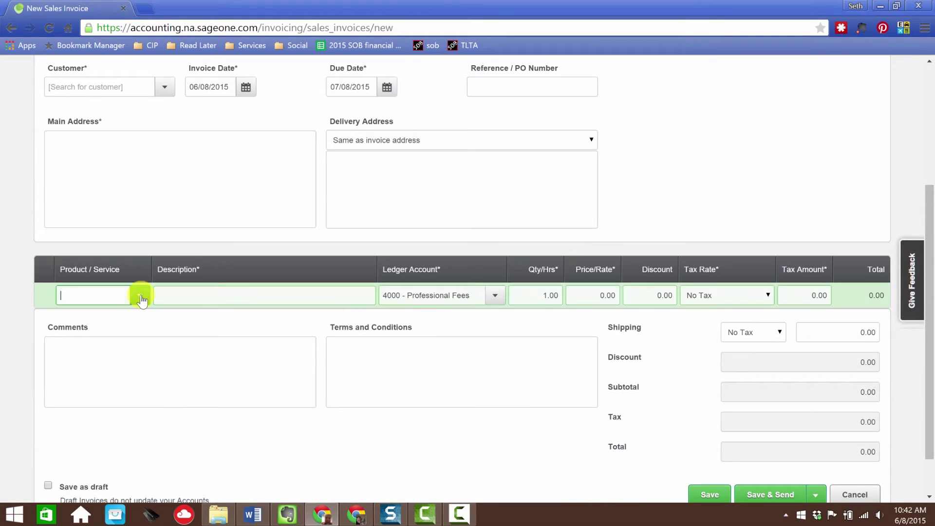
{"action": "left_click", "coordinate": [495, 295]}
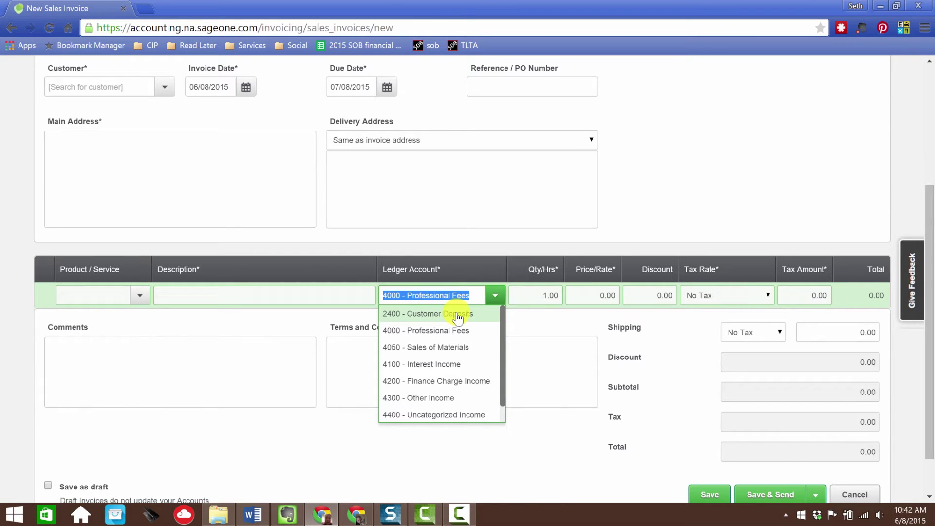
{"action": "left_click", "coordinate": [476, 294]}
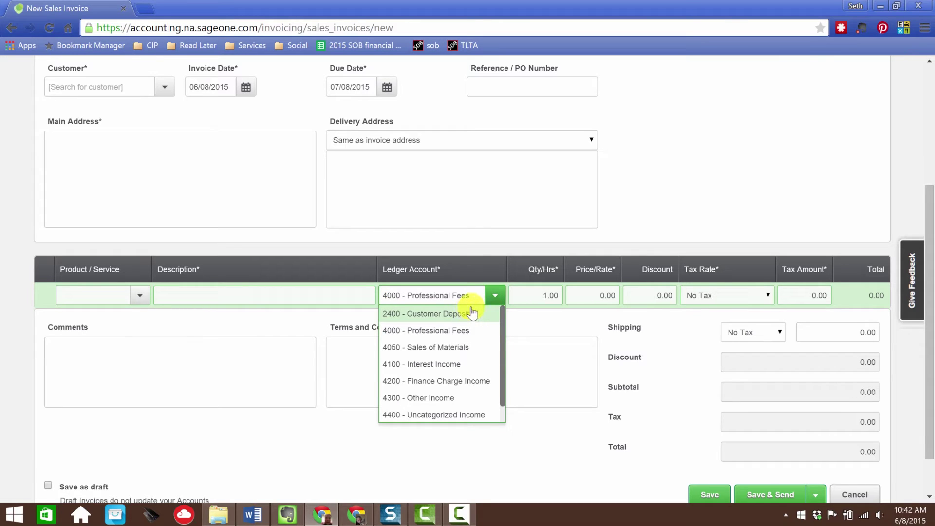
{"action": "left_click", "coordinate": [456, 313]}
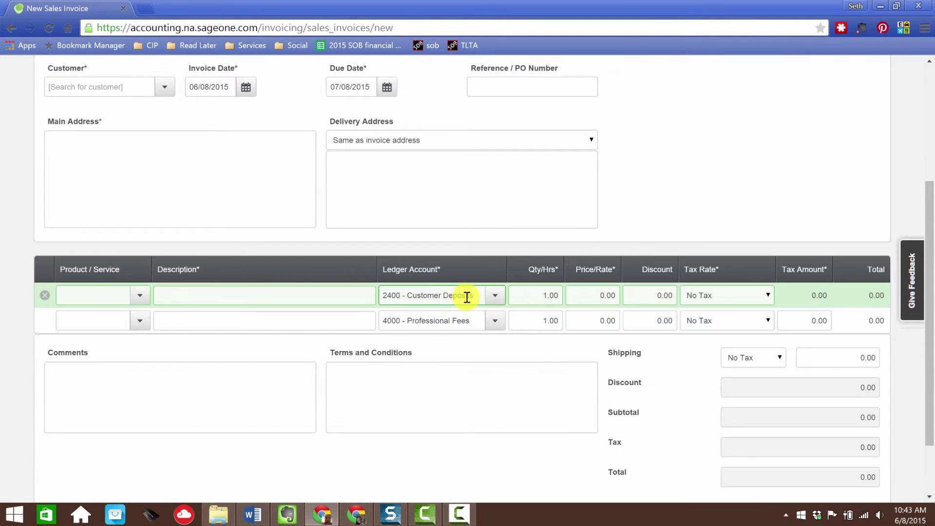
{"action": "scroll", "coordinate": [673, 203], "scroll_direction": "up", "scroll_amount": 4}
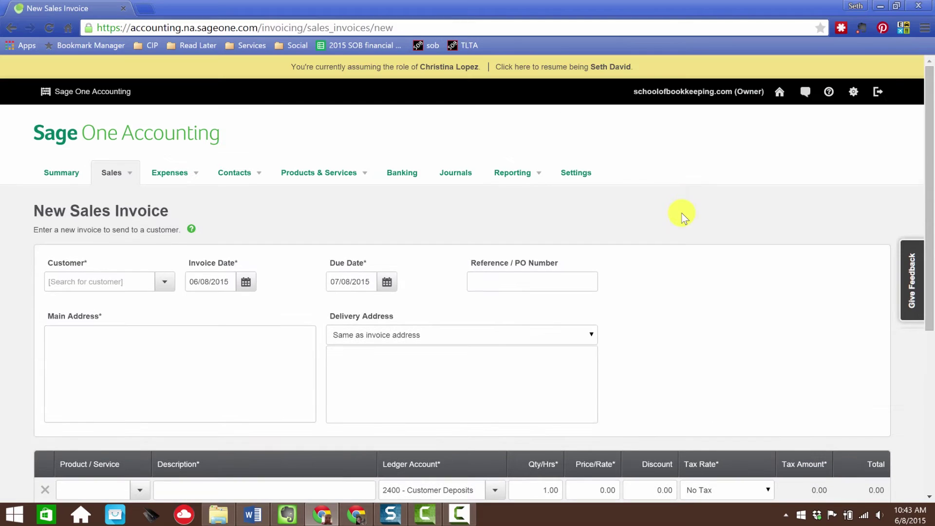
{"action": "left_click", "coordinate": [575, 173]}
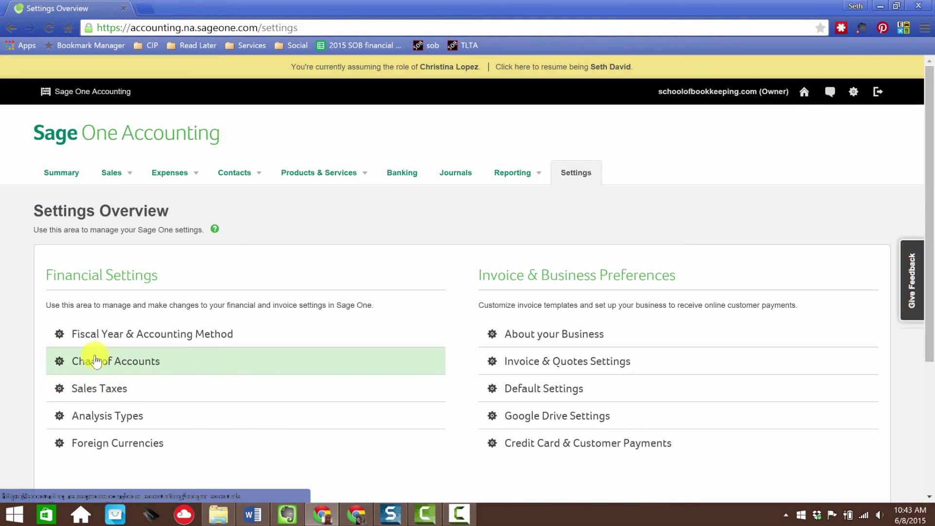
In Chart of Accounts, untick Sales visibility for 2400 Customer Deposits and save.
{"action": "left_click", "coordinate": [94, 359]}
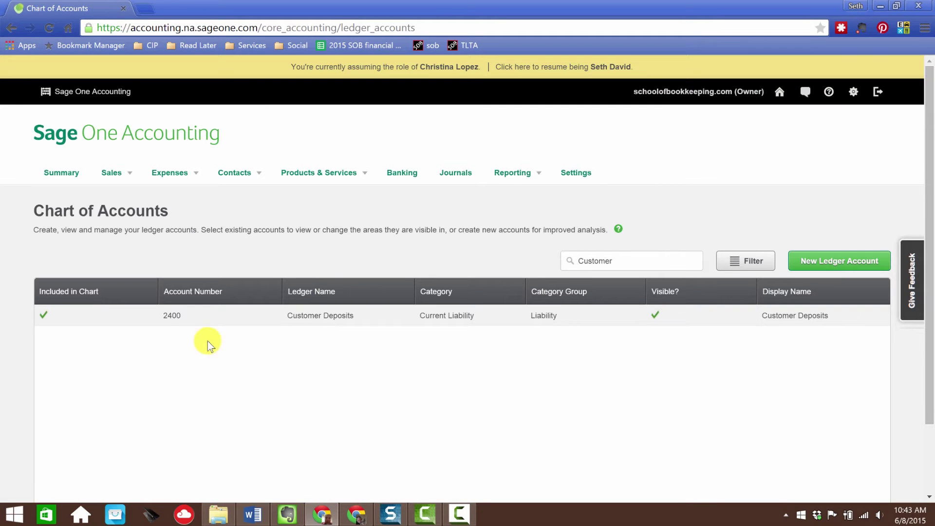
{"action": "left_click", "coordinate": [331, 321]}
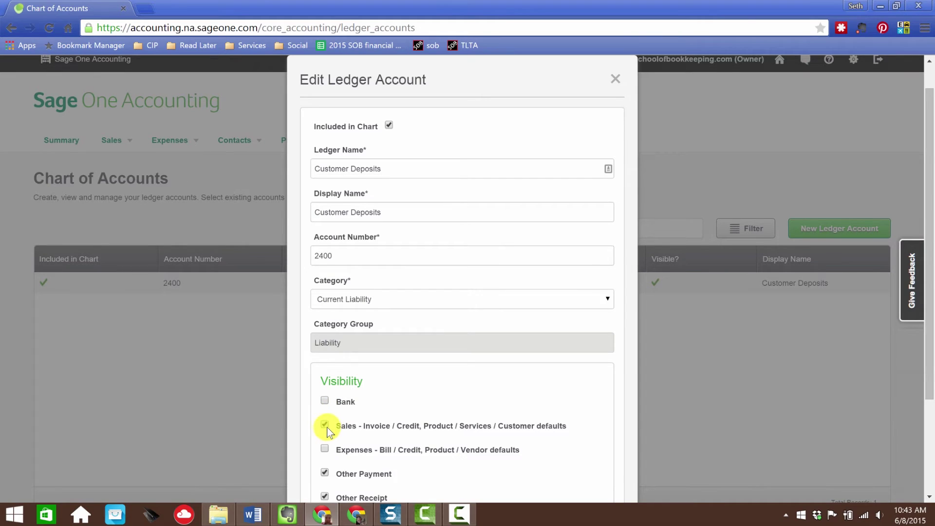
{"action": "left_click", "coordinate": [325, 424]}
{"action": "scroll", "coordinate": [438, 412], "scroll_direction": "down", "scroll_amount": 3}
{"action": "left_click", "coordinate": [560, 481]}
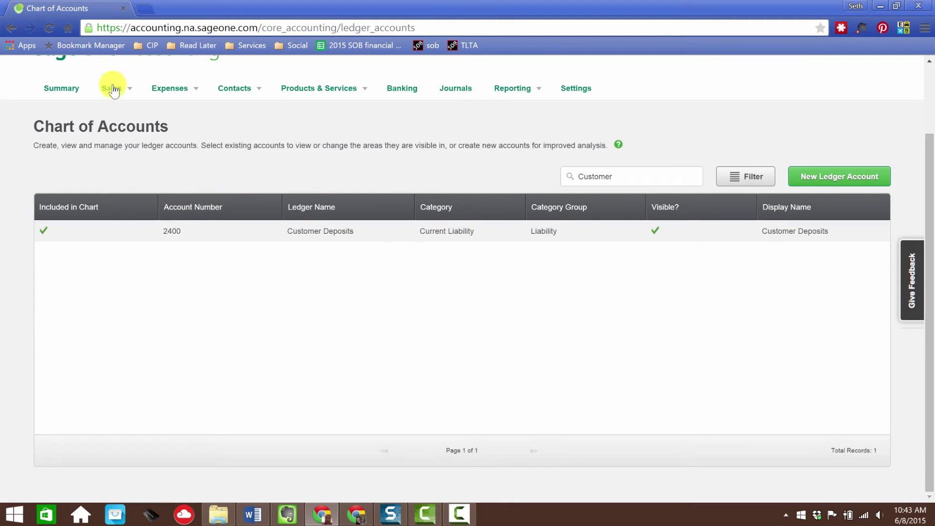
{"action": "mouse_move", "coordinate": [115, 91]}
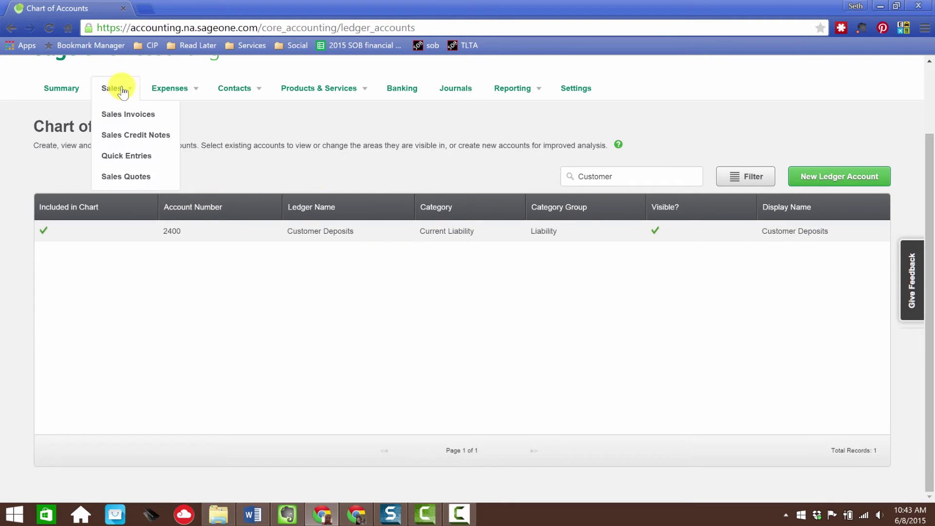
{"action": "left_click", "coordinate": [117, 118]}
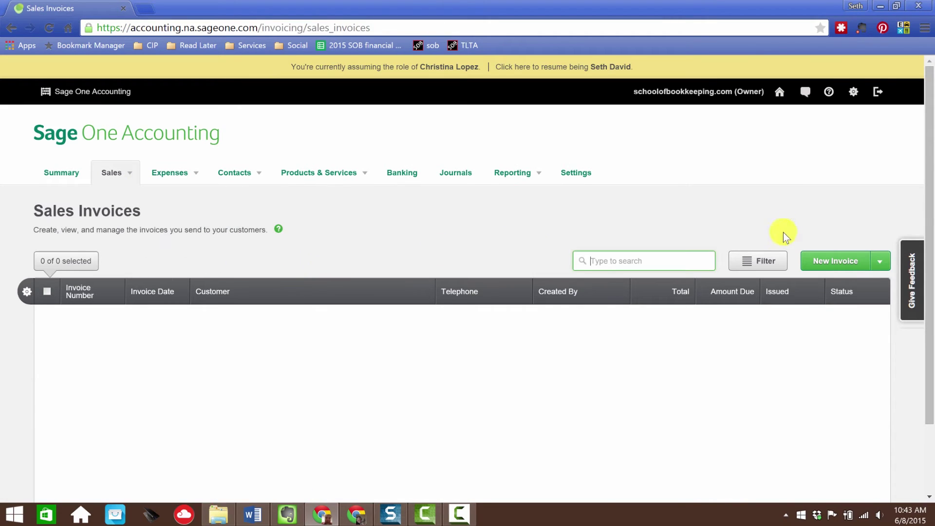
{"action": "left_click", "coordinate": [838, 262]}
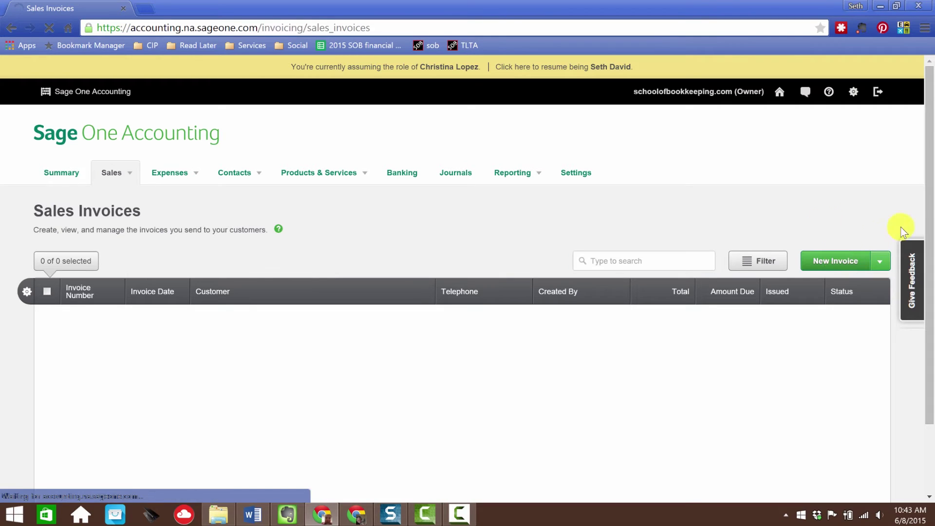
{"action": "scroll", "coordinate": [630, 259], "scroll_direction": "down", "scroll_amount": 5}
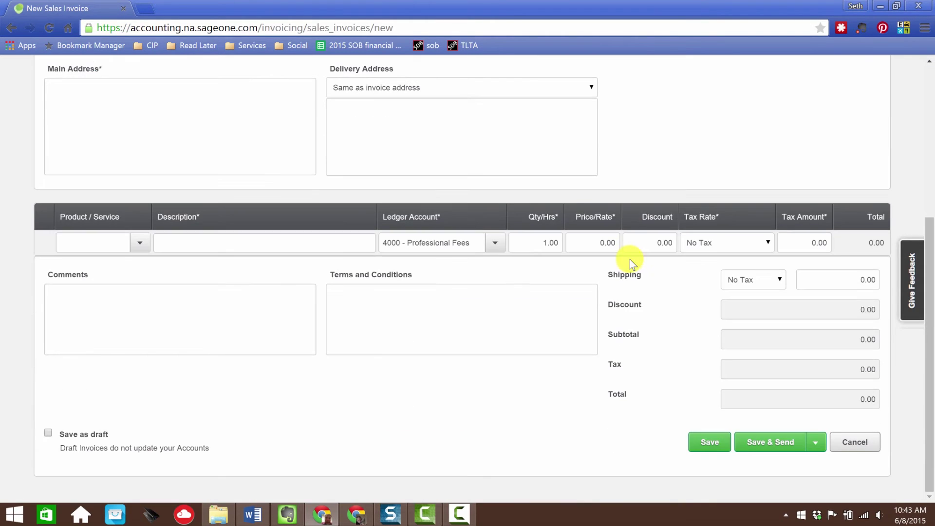
{"action": "left_click", "coordinate": [501, 248]}
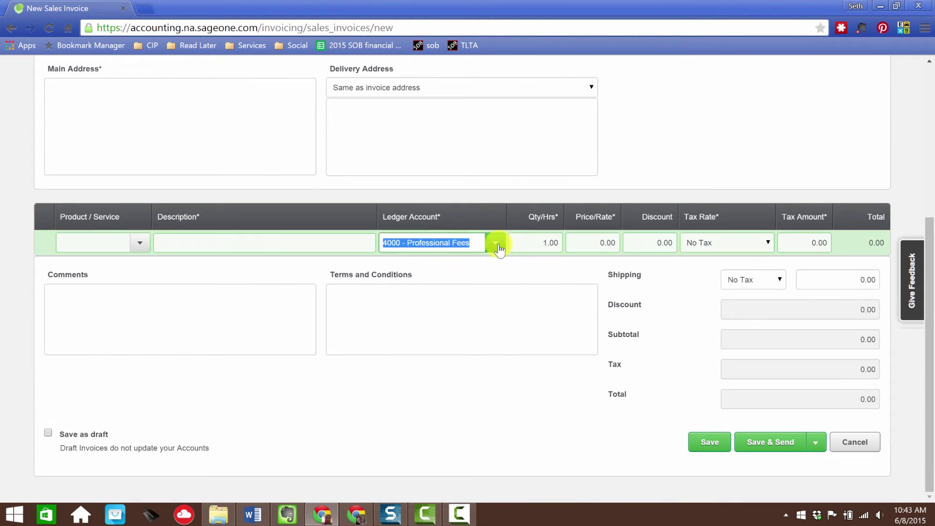
{"action": "scroll", "coordinate": [467, 302], "scroll_direction": "up", "scroll_amount": 3}
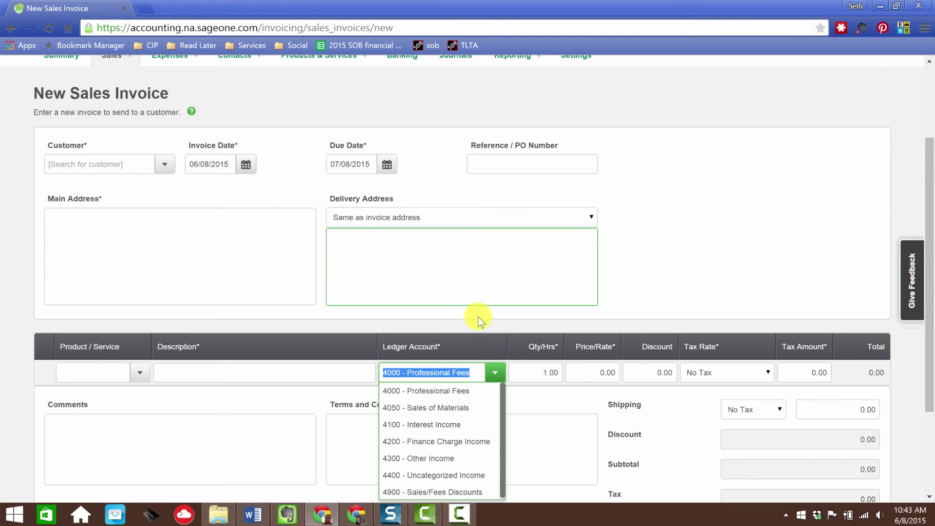
{"action": "scroll", "coordinate": [477, 315], "scroll_direction": "down", "scroll_amount": 3}
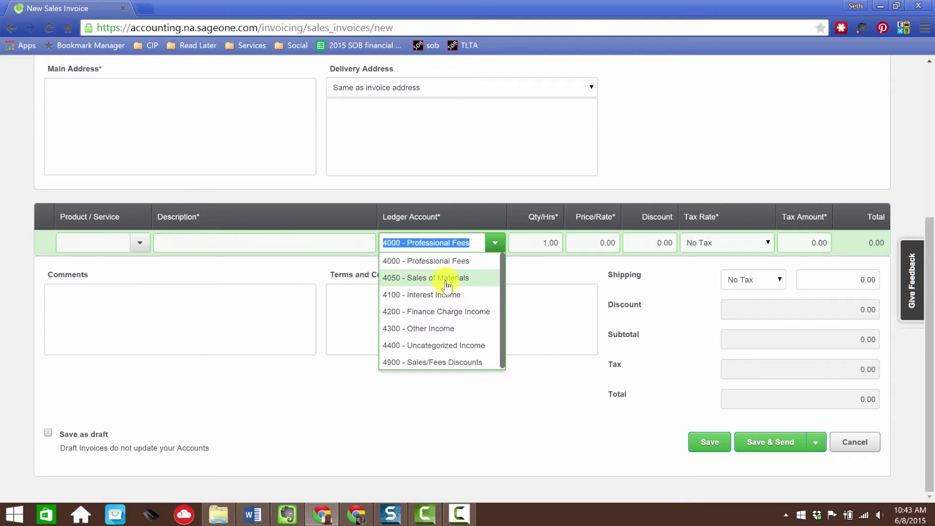
{"action": "left_click", "coordinate": [601, 141]}
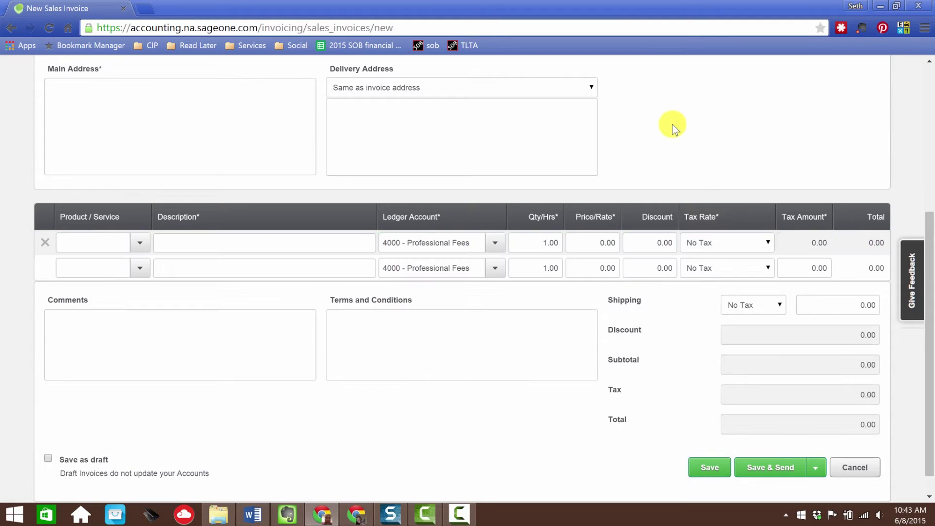
{"action": "scroll", "coordinate": [691, 161], "scroll_direction": "up", "scroll_amount": 5}
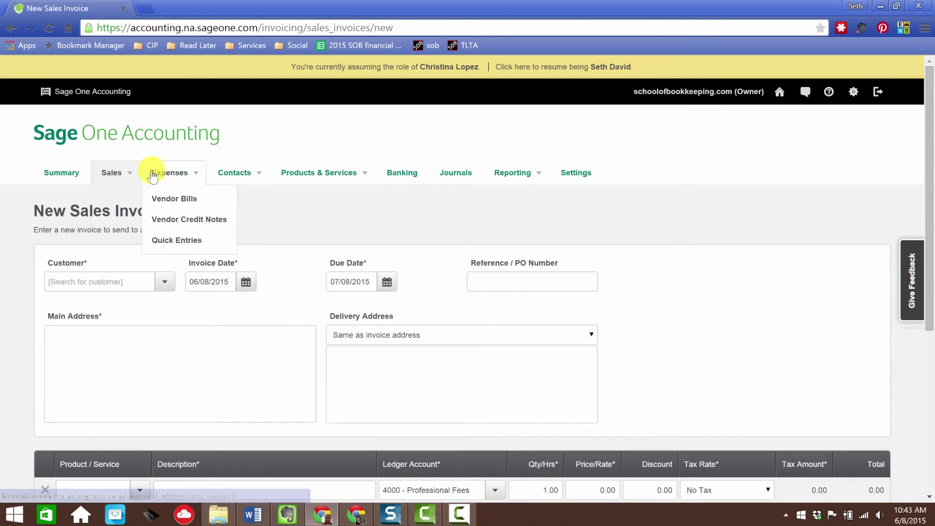
{"action": "mouse_move", "coordinate": [113, 176]}
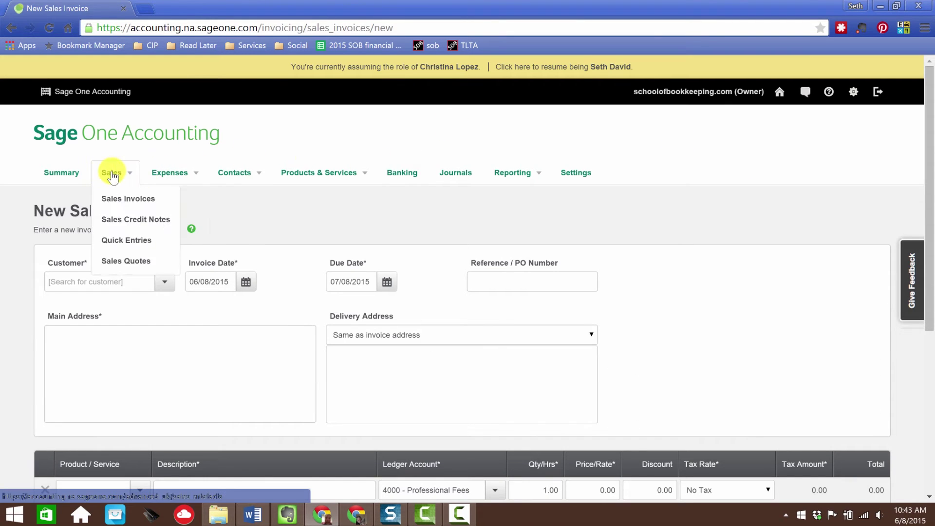
{"action": "left_click", "coordinate": [402, 175]}
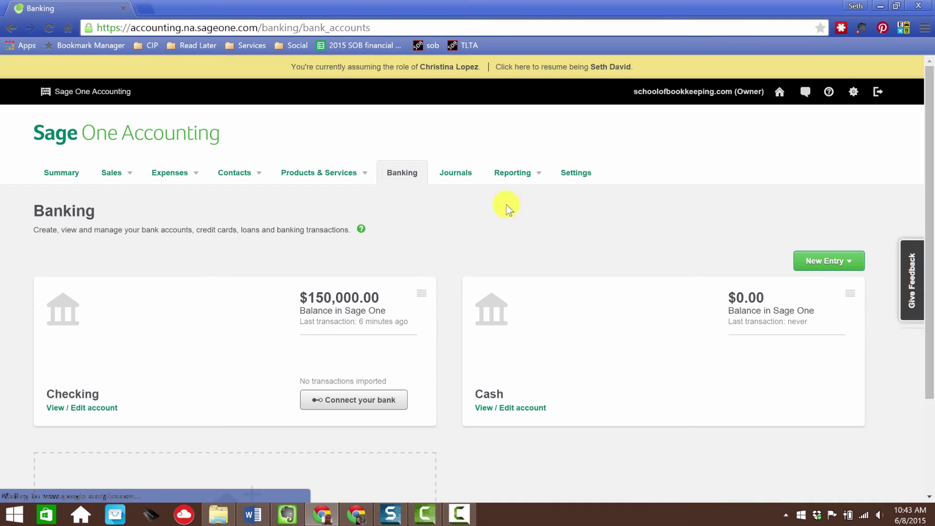
Start a new Sale/Receipt paid into 1010 - Checking, then switch to Other Receipt.
{"action": "left_click", "coordinate": [830, 261]}
{"action": "left_click", "coordinate": [810, 297]}
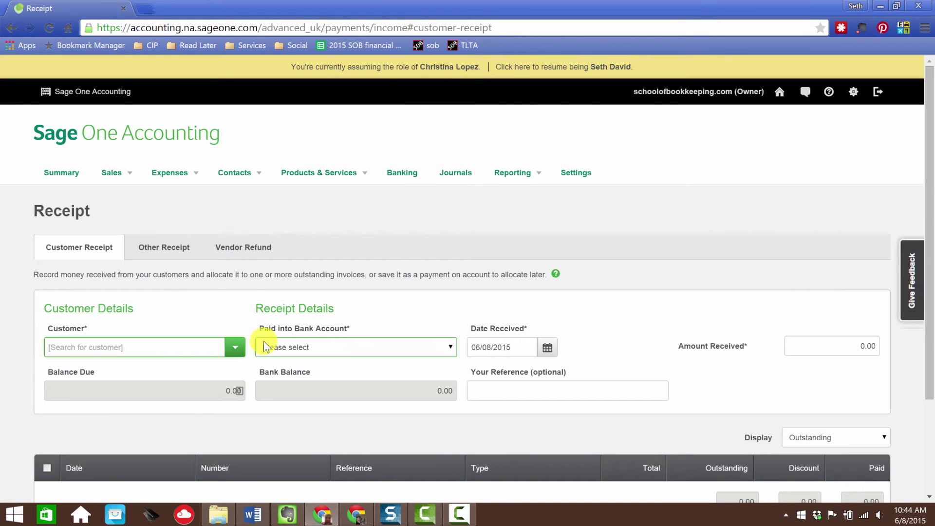
{"action": "scroll", "coordinate": [499, 210], "scroll_direction": "down", "scroll_amount": 3}
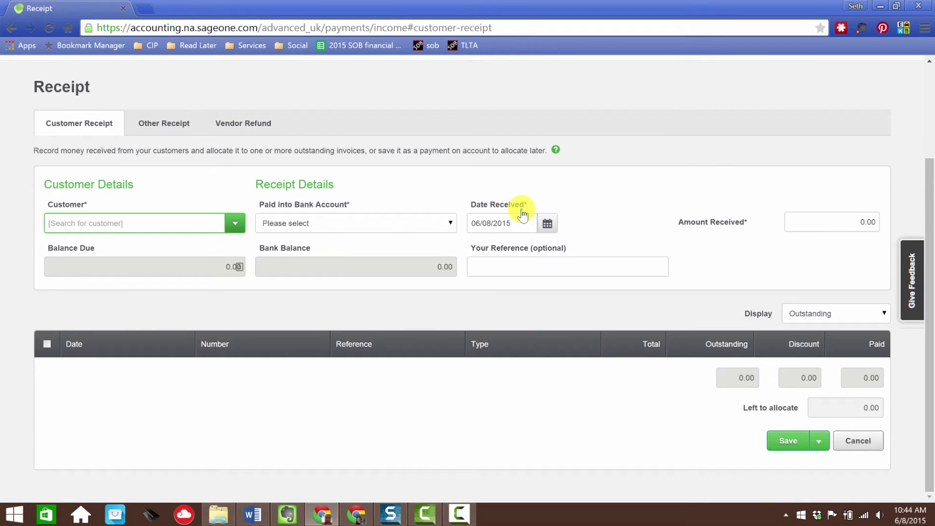
{"action": "left_click", "coordinate": [346, 223]}
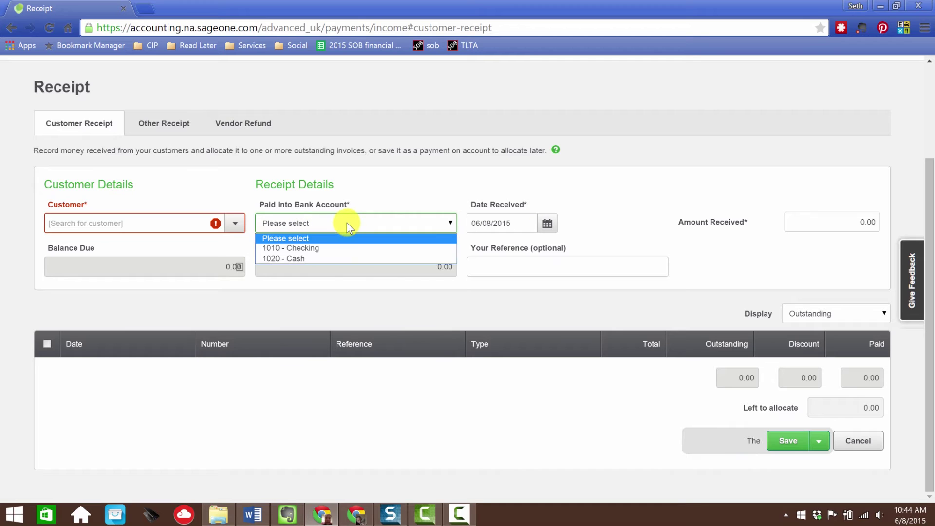
{"action": "left_click", "coordinate": [229, 223]}
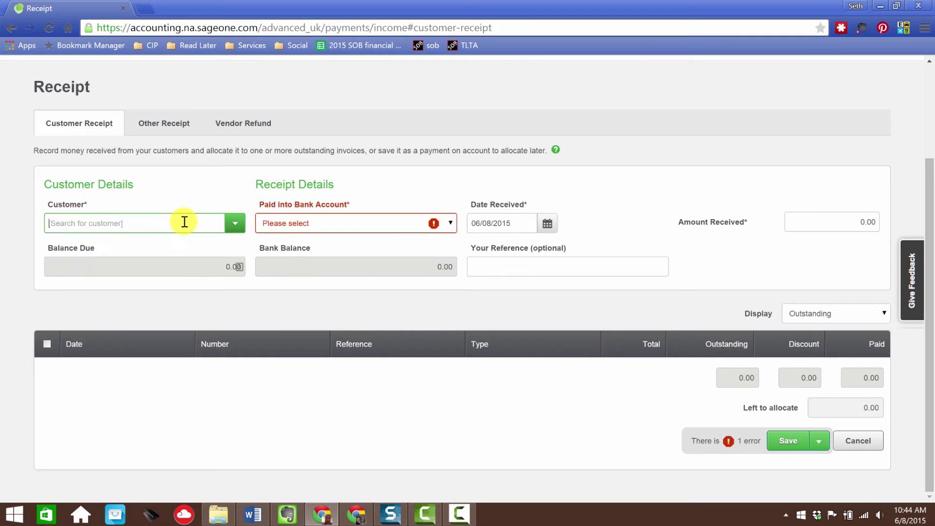
{"action": "left_click", "coordinate": [314, 215]}
{"action": "left_click", "coordinate": [313, 248]}
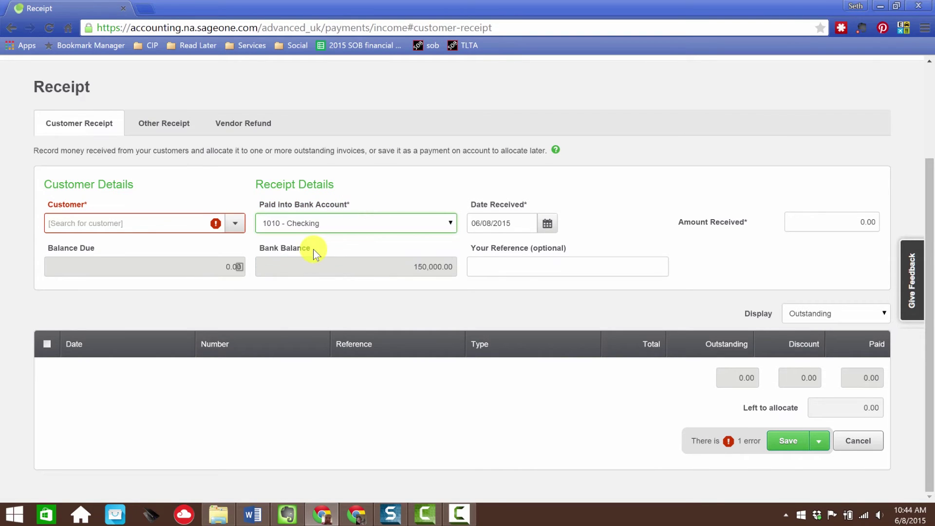
{"action": "left_click", "coordinate": [125, 223]}
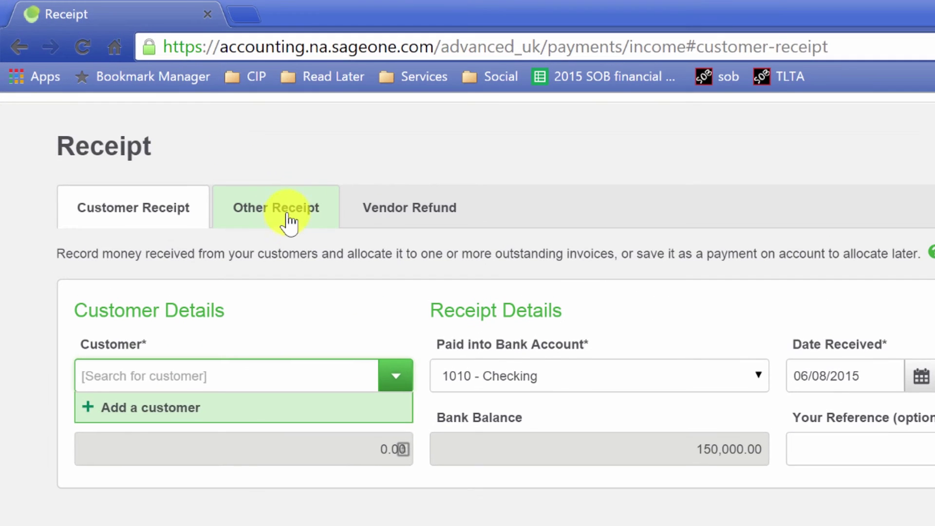
{"action": "left_click", "coordinate": [169, 125]}
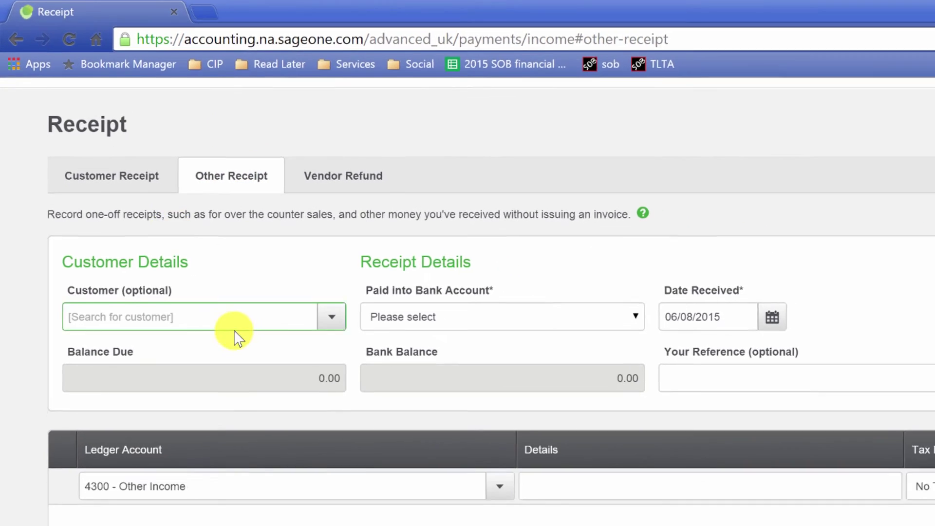
Set the Other Receipt to pay into 1010 - Checking.
{"action": "left_click", "coordinate": [259, 378]}
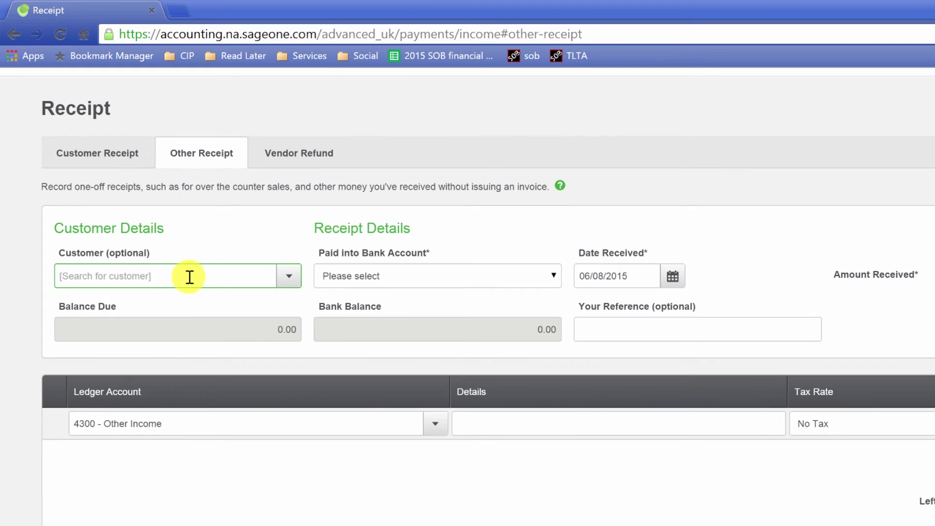
{"action": "left_click", "coordinate": [477, 272]}
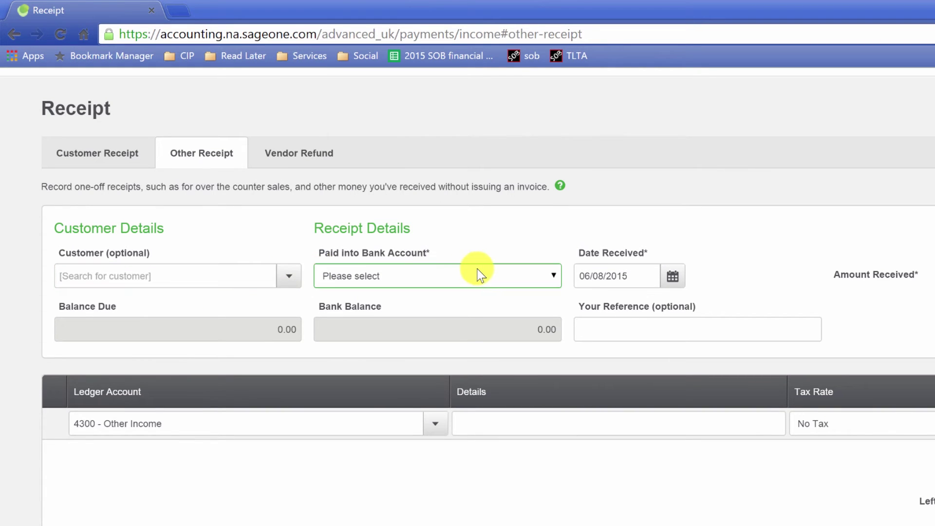
{"action": "left_click", "coordinate": [388, 307]}
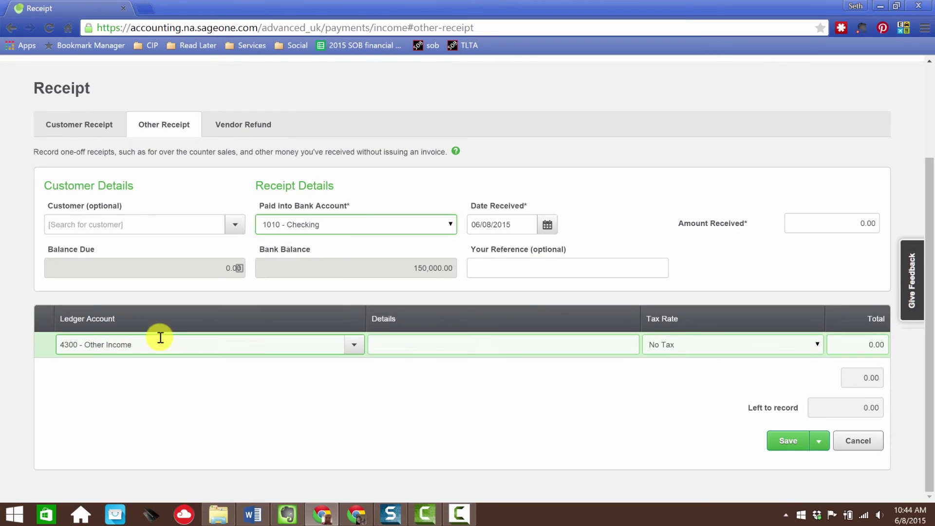
Post the first receipt line to 2400 - Customer Deposits by searching 'Customer'.
{"action": "left_click", "coordinate": [347, 343]}
{"action": "scroll", "coordinate": [191, 402], "scroll_direction": "down", "scroll_amount": 2}
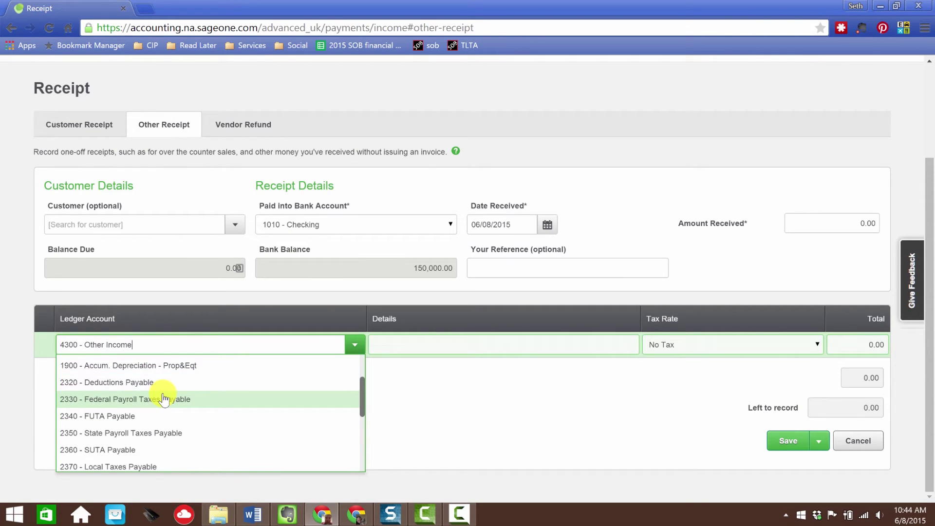
{"action": "key", "text": "ctrl+a"}
{"action": "type", "text": "Cu"}
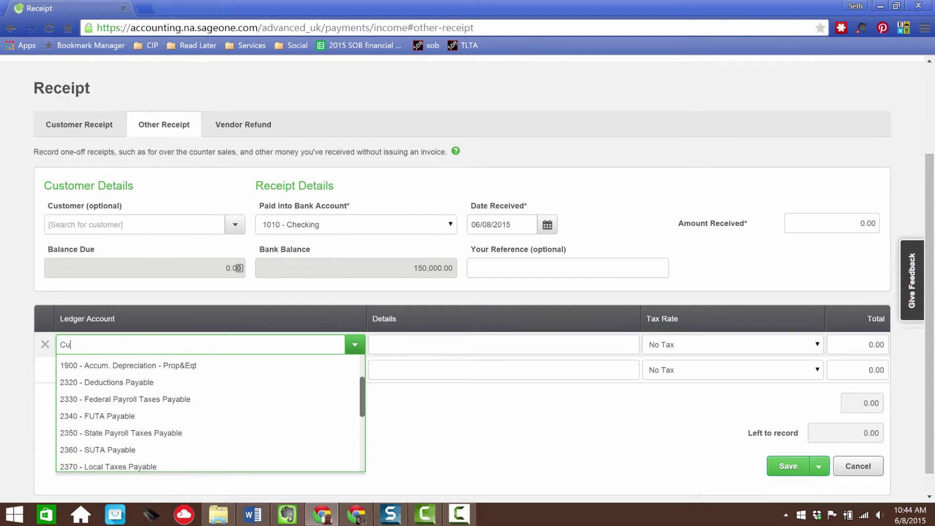
{"action": "type", "text": "stomer"}
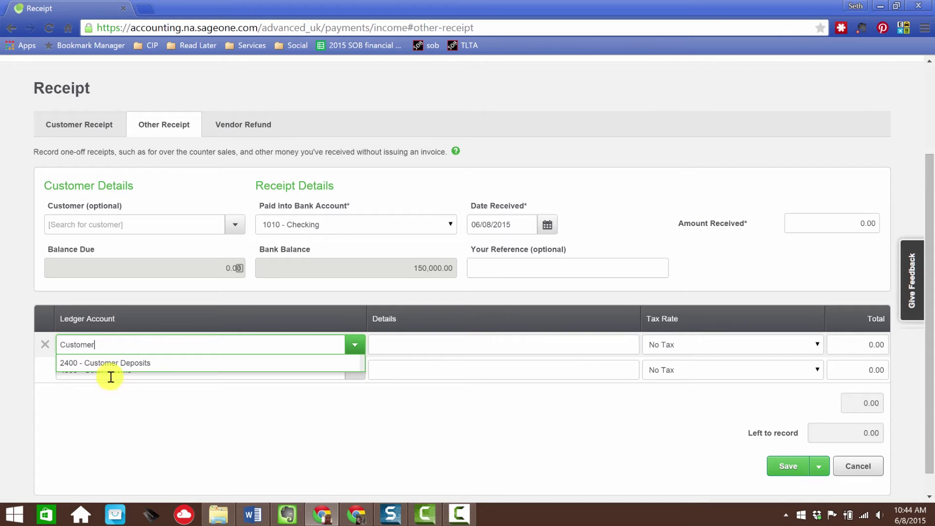
{"action": "left_click", "coordinate": [112, 363]}
{"action": "left_click", "coordinate": [404, 349]}
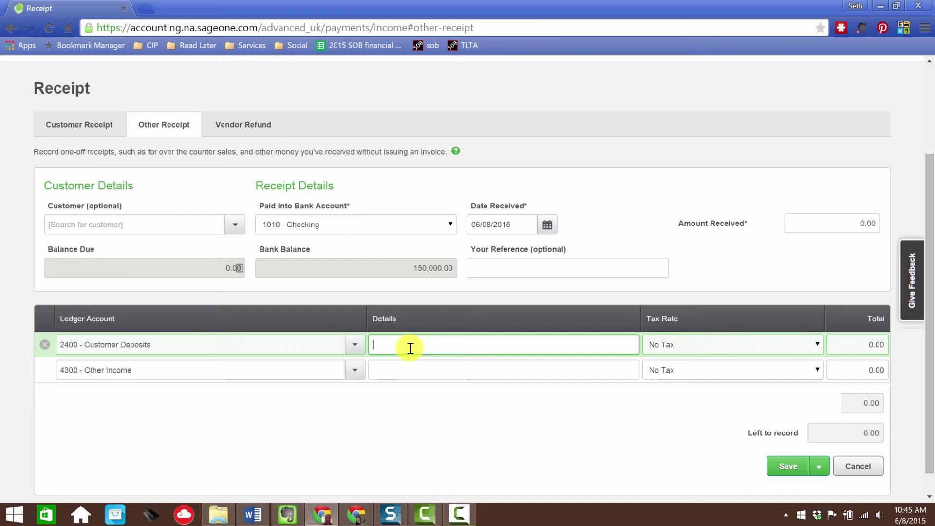
{"action": "left_click", "coordinate": [410, 348]}
{"action": "left_click", "coordinate": [315, 344]}
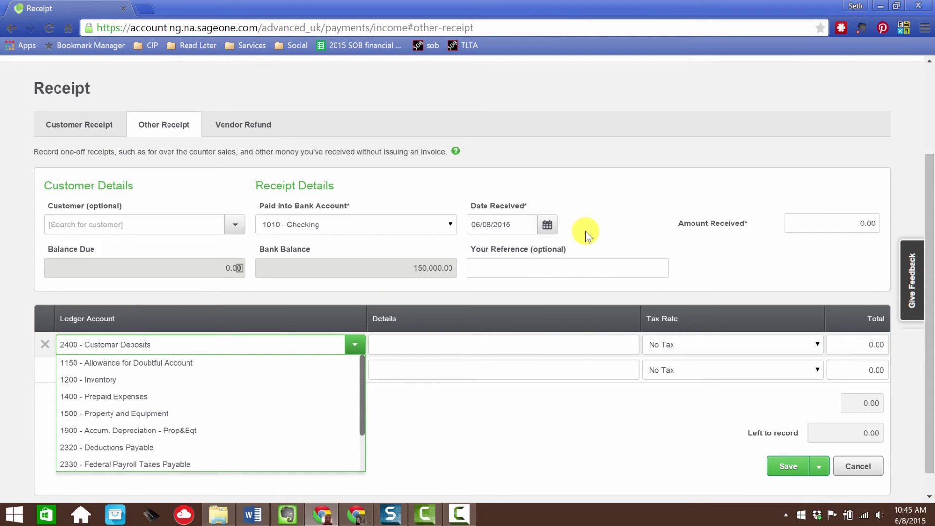
{"action": "scroll", "coordinate": [644, 251], "scroll_direction": "up", "scroll_amount": 3}
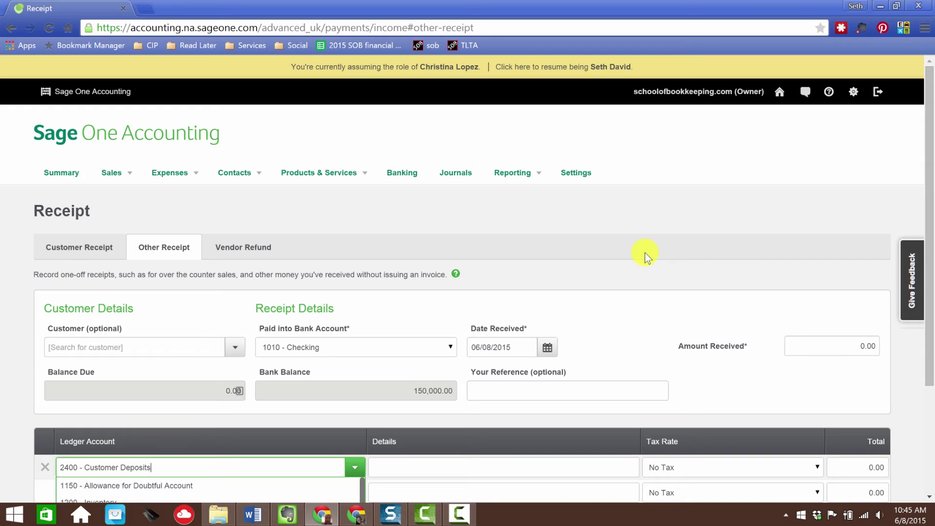
Leave the receipt for the Summary dashboard and open the empty Customers list.
{"action": "left_click", "coordinate": [64, 176]}
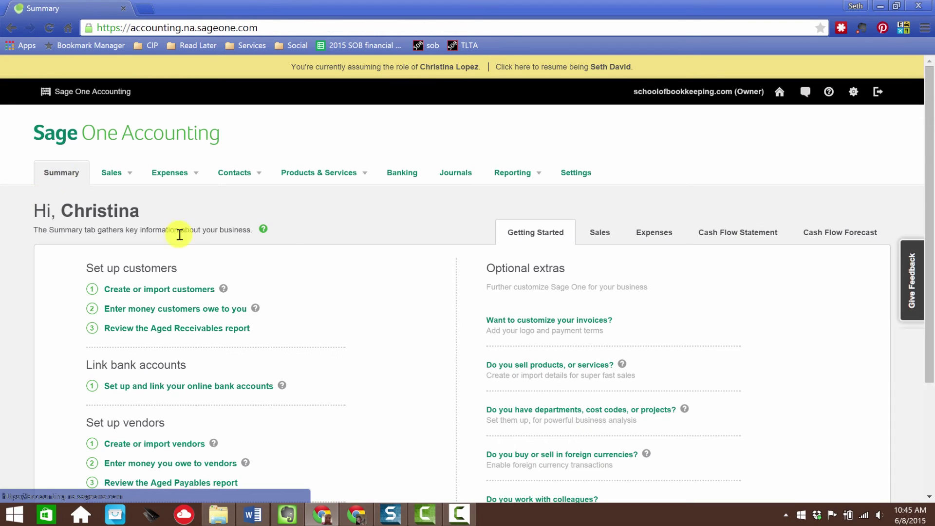
{"action": "scroll", "coordinate": [414, 215], "scroll_direction": "down", "scroll_amount": 3}
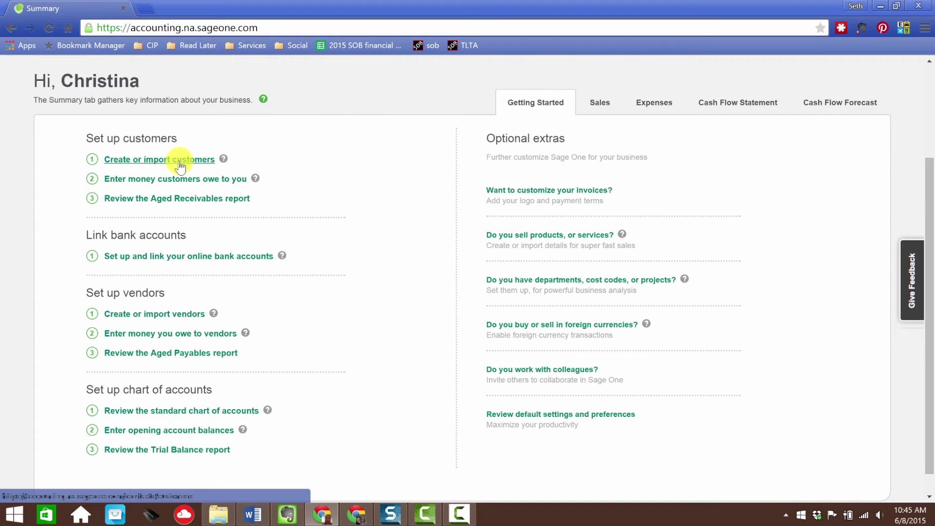
{"action": "scroll", "coordinate": [334, 171], "scroll_direction": "up", "scroll_amount": 2}
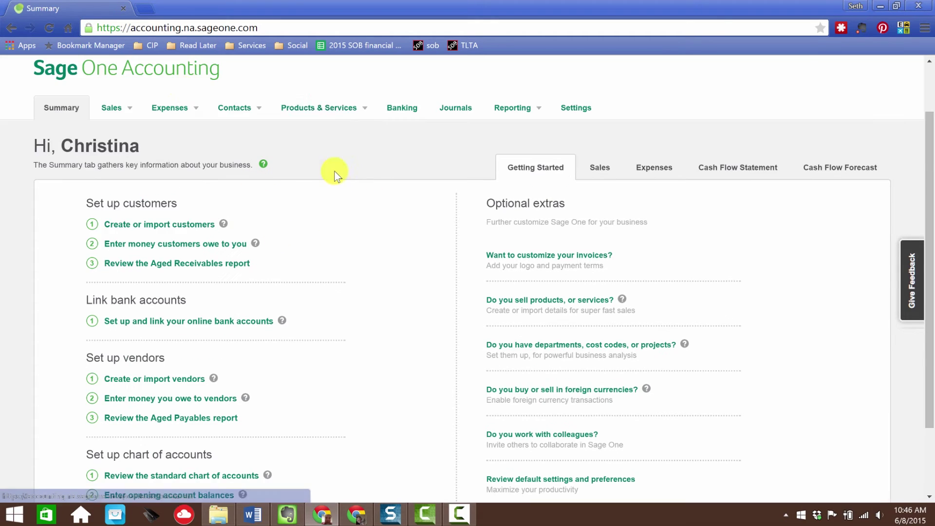
{"action": "left_click", "coordinate": [175, 105]}
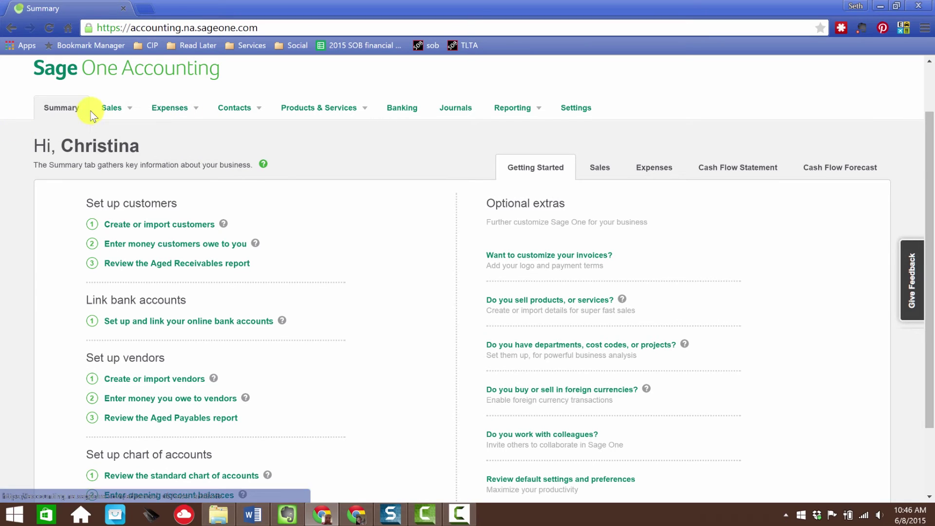
{"action": "left_click", "coordinate": [228, 112]}
{"action": "left_click", "coordinate": [235, 130]}
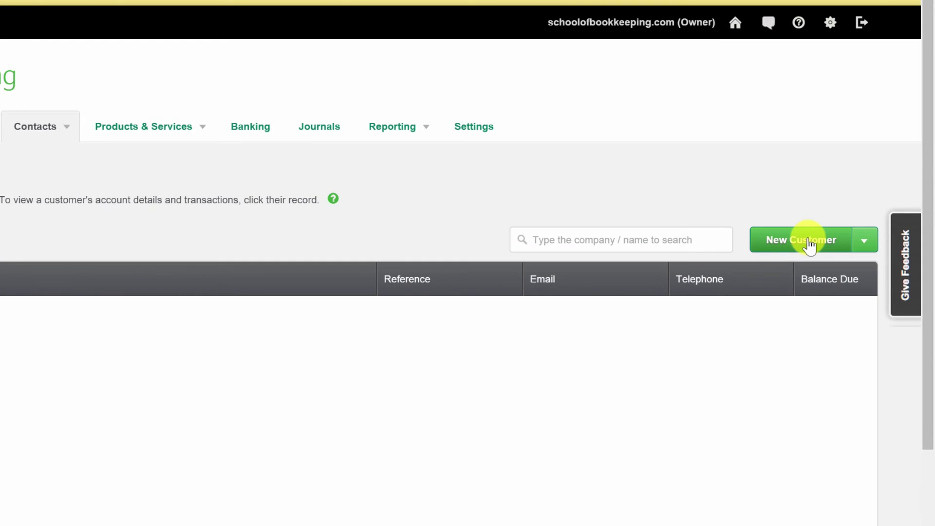
{"action": "left_click", "coordinate": [808, 246]}
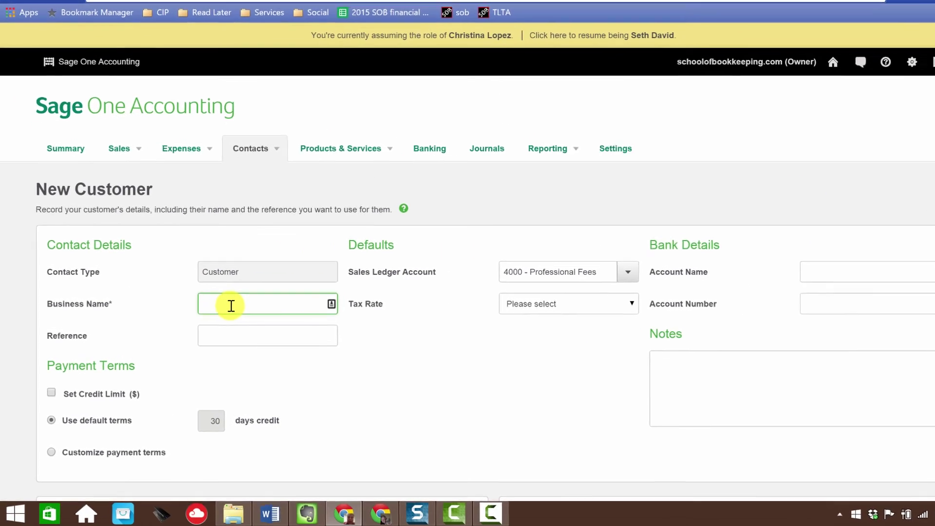
Look through the blank New Customer form, then go to the Sales Invoices list.
{"action": "left_click", "coordinate": [523, 385]}
{"action": "scroll", "coordinate": [523, 385], "scroll_direction": "down", "scroll_amount": 3}
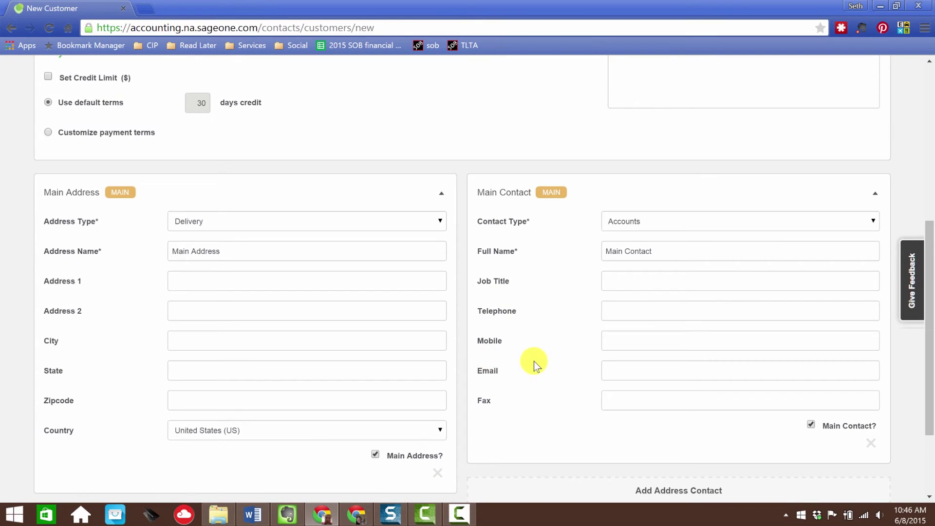
{"action": "scroll", "coordinate": [534, 365], "scroll_direction": "down", "scroll_amount": 3}
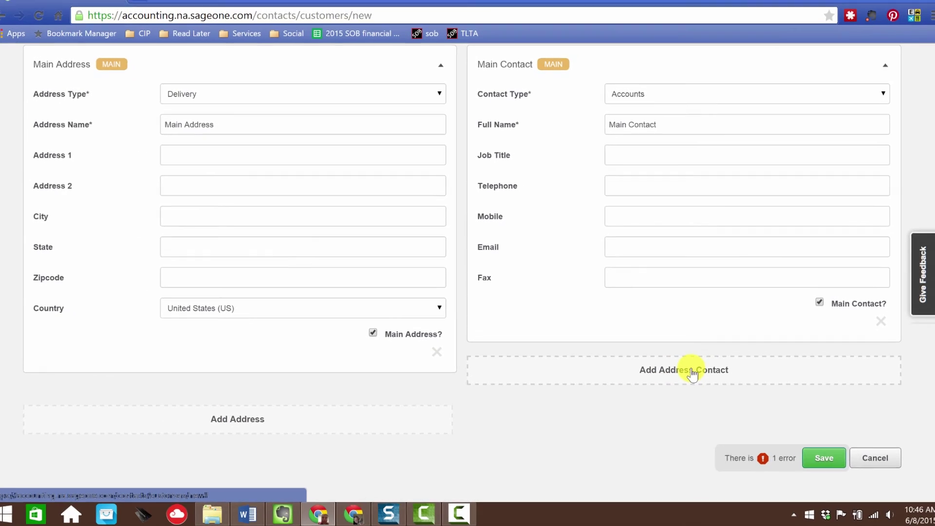
{"action": "scroll", "coordinate": [593, 308], "scroll_direction": "up", "scroll_amount": 6}
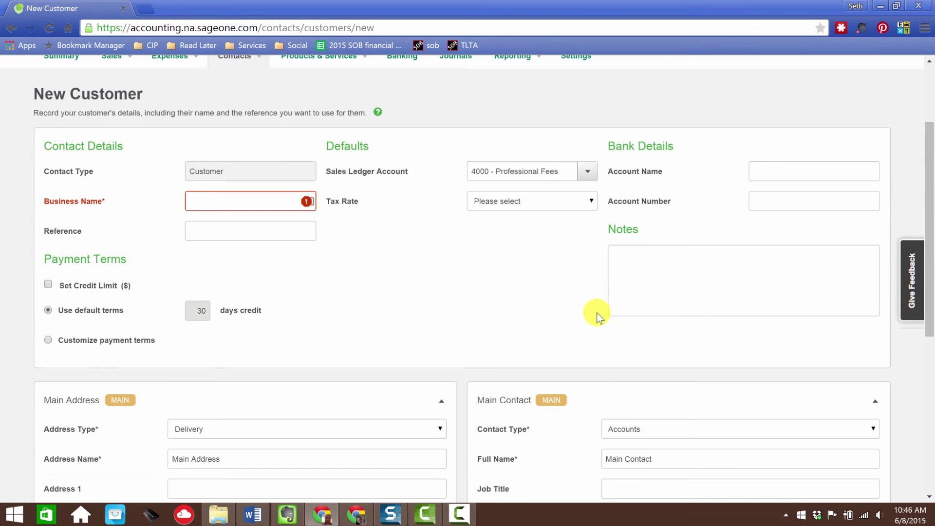
{"action": "scroll", "coordinate": [597, 316], "scroll_direction": "up", "scroll_amount": 3}
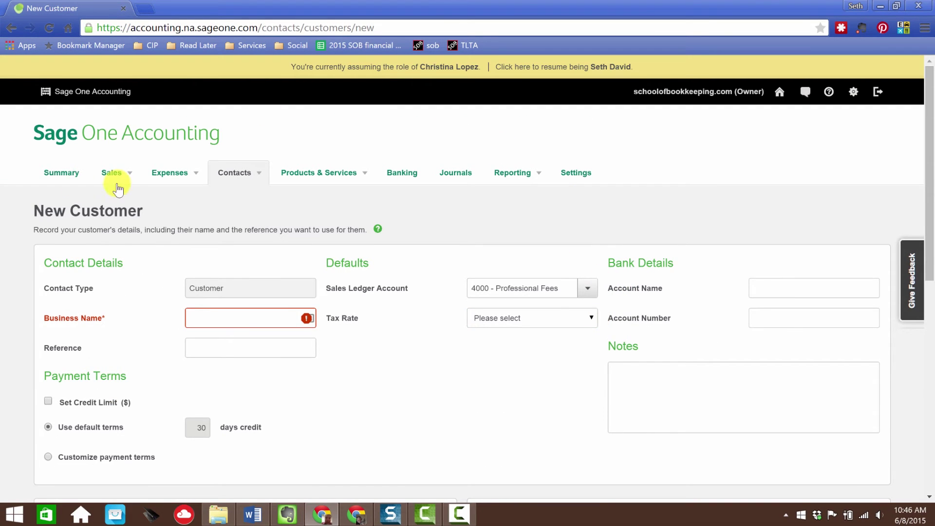
{"action": "mouse_move", "coordinate": [116, 177]}
{"action": "left_click", "coordinate": [117, 201]}
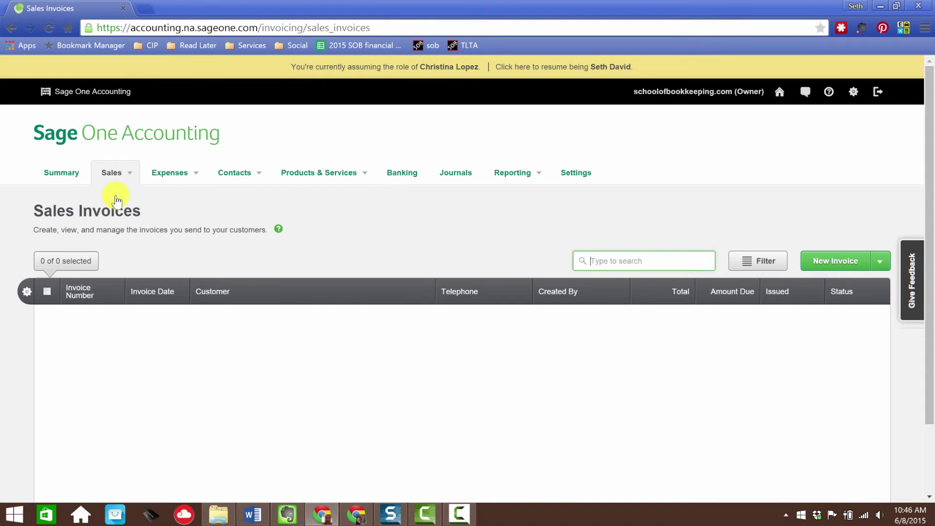
Start a new sales invoice and add a new customer from its Customer field.
{"action": "mouse_move", "coordinate": [114, 178]}
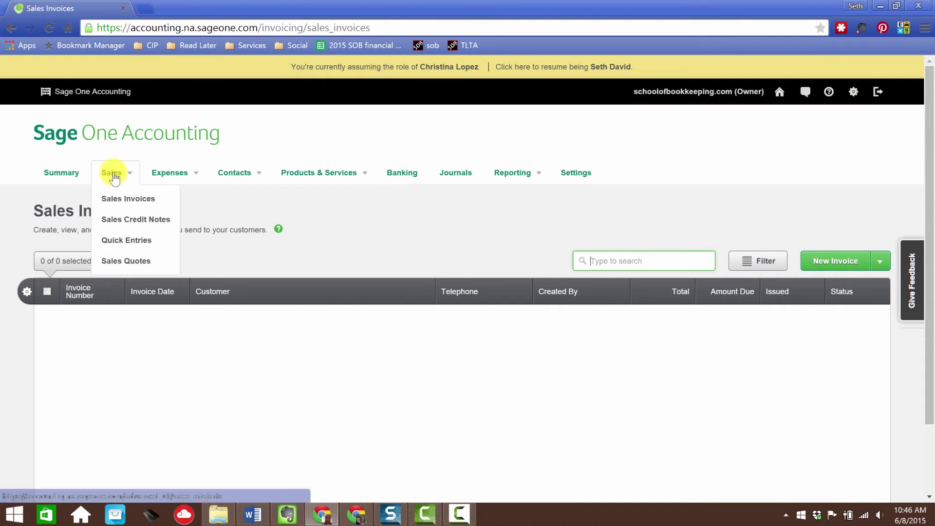
{"action": "left_click", "coordinate": [841, 261]}
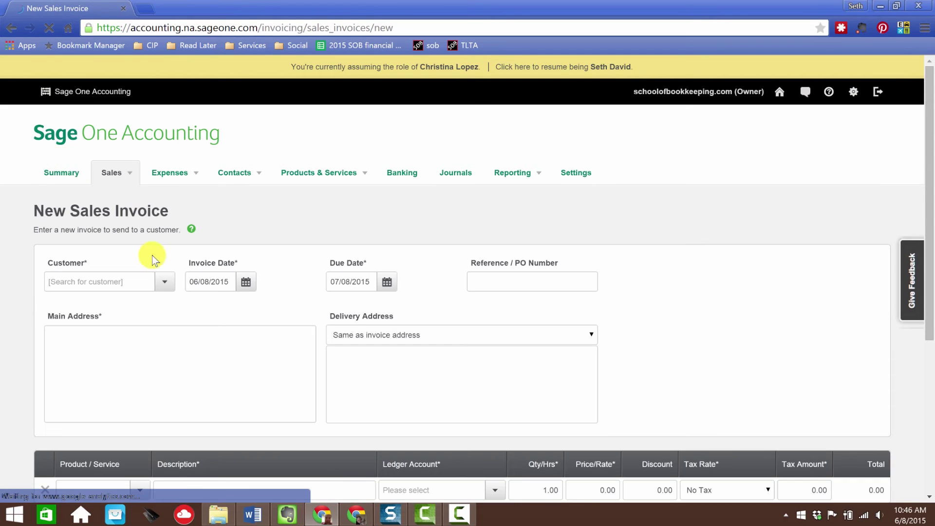
{"action": "left_click", "coordinate": [77, 292]}
{"action": "left_click", "coordinate": [92, 299]}
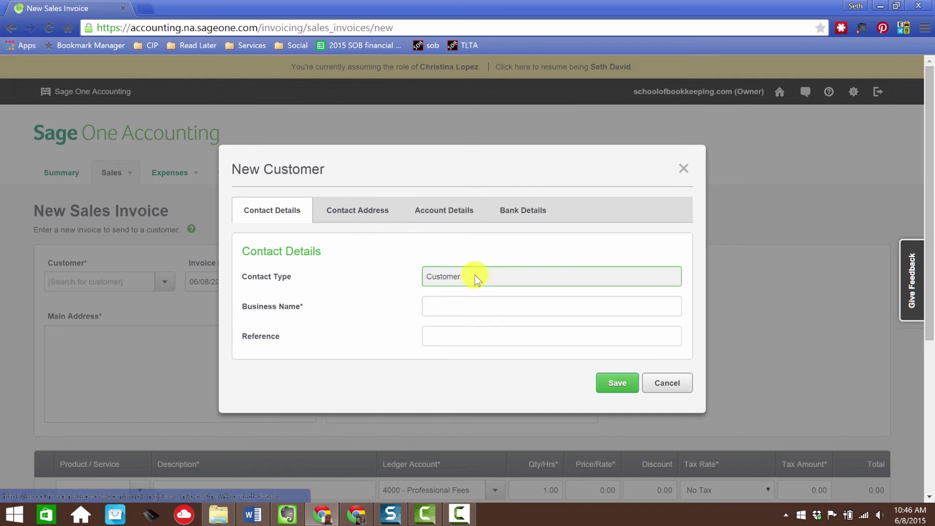
Review the Contact Address, Account Details and Bank Details tabs, then close unsaved.
{"action": "left_click", "coordinate": [362, 215]}
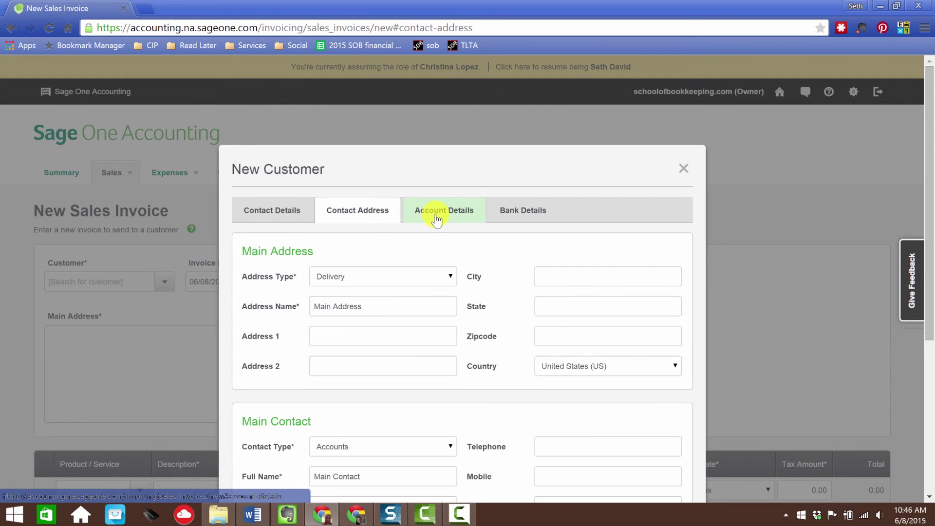
{"action": "scroll", "coordinate": [504, 290], "scroll_direction": "down", "scroll_amount": 3}
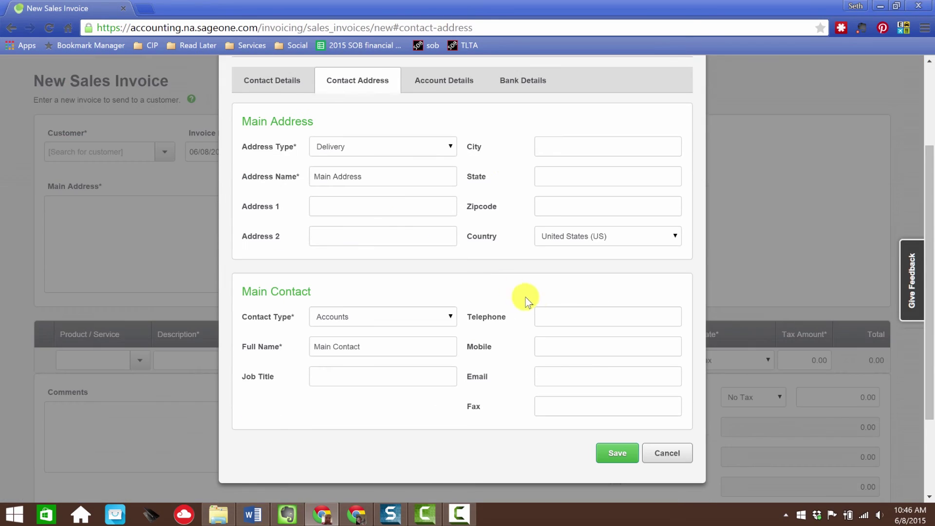
{"action": "scroll", "coordinate": [528, 297], "scroll_direction": "up", "scroll_amount": 3}
{"action": "left_click", "coordinate": [442, 211]}
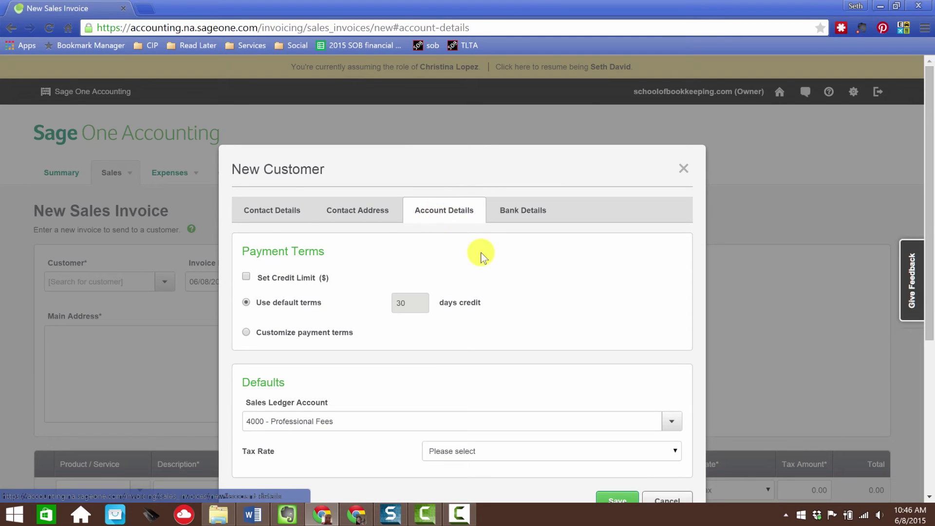
{"action": "scroll", "coordinate": [500, 261], "scroll_direction": "down", "scroll_amount": 3}
{"action": "scroll", "coordinate": [502, 263], "scroll_direction": "up", "scroll_amount": 3}
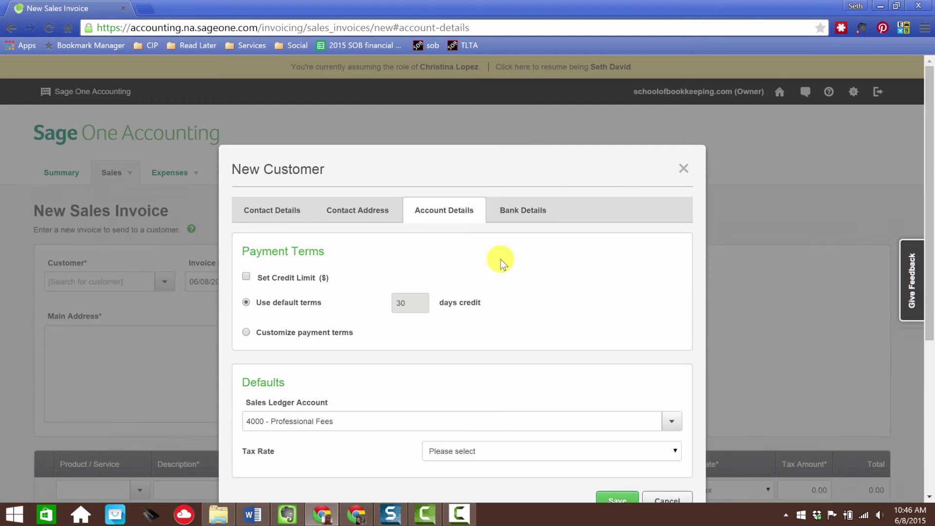
{"action": "left_click", "coordinate": [518, 212]}
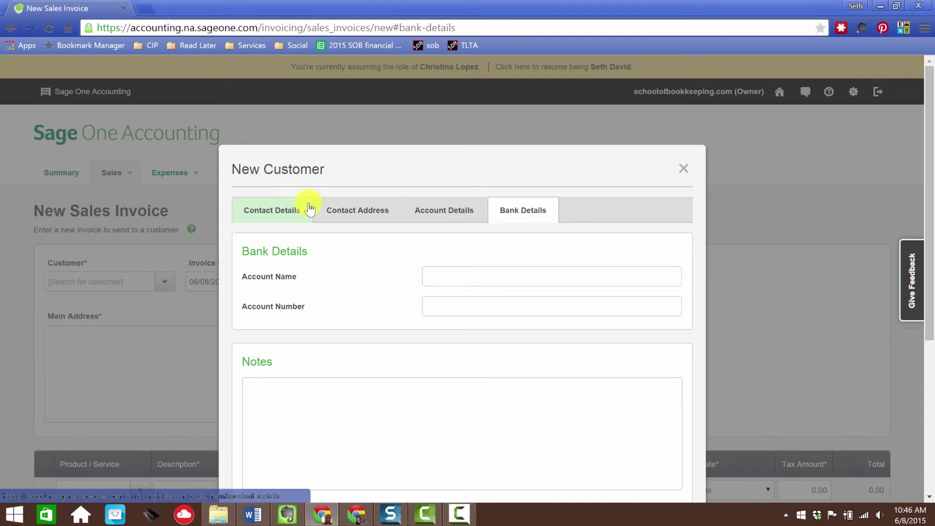
{"action": "left_click", "coordinate": [683, 168]}
Check the empty Customers list under Contacts.
{"action": "left_click", "coordinate": [243, 175]}
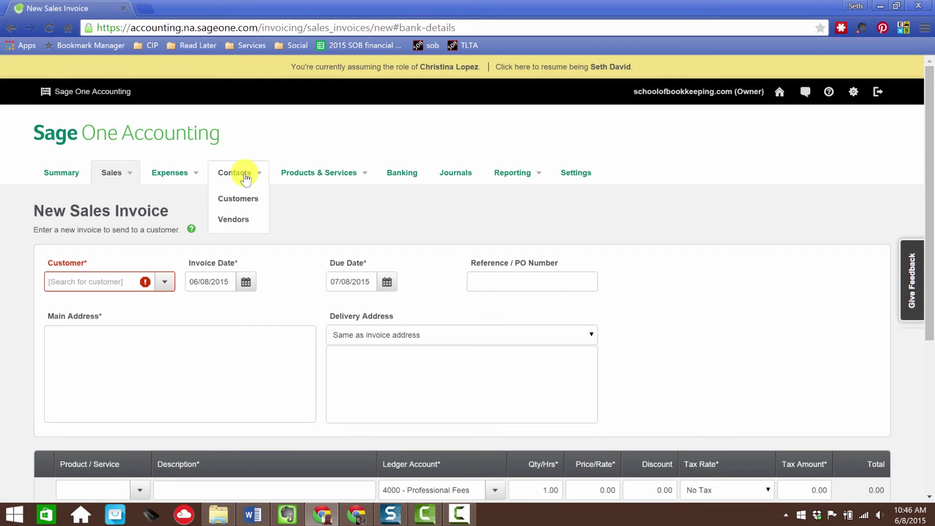
{"action": "left_click", "coordinate": [240, 203]}
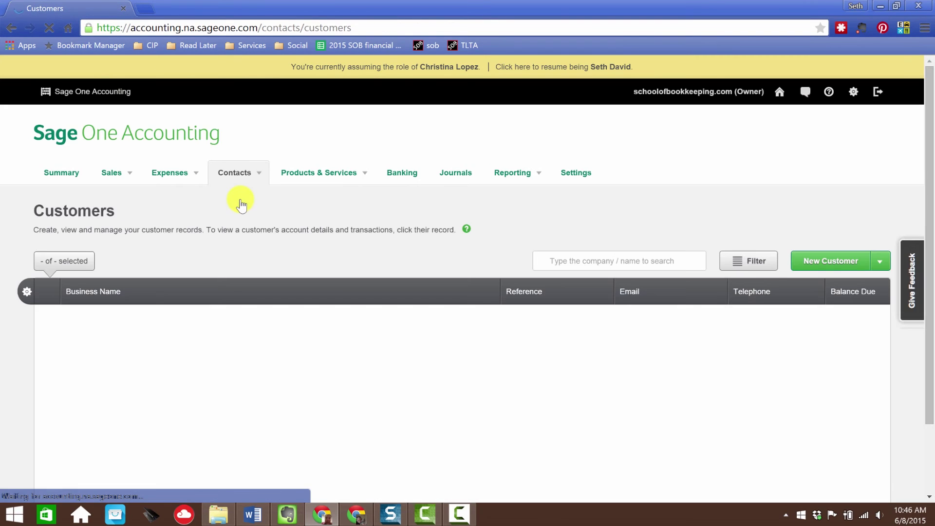
{"action": "scroll", "coordinate": [340, 318], "scroll_direction": "down", "scroll_amount": 2}
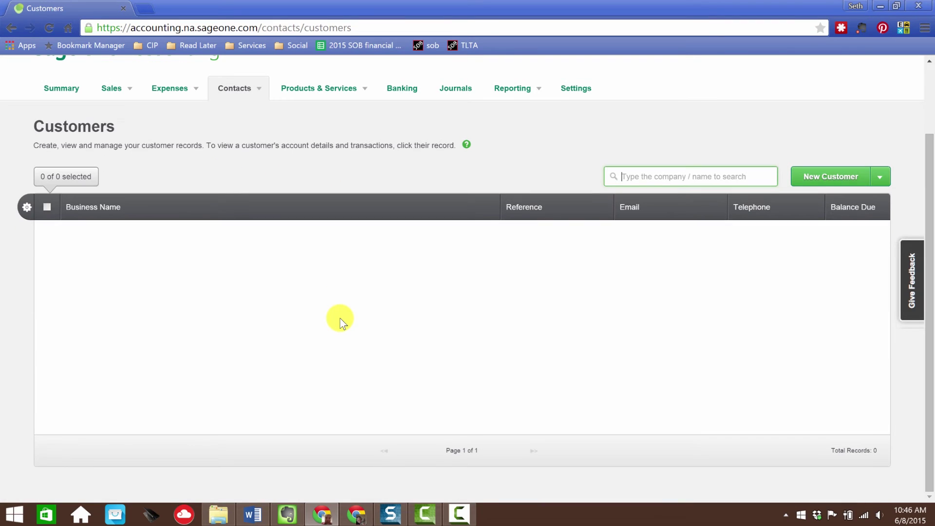
{"action": "scroll", "coordinate": [343, 317], "scroll_direction": "up", "scroll_amount": 2}
Check the empty Vendors list, then open the combined Contacts page.
{"action": "left_click", "coordinate": [253, 182]}
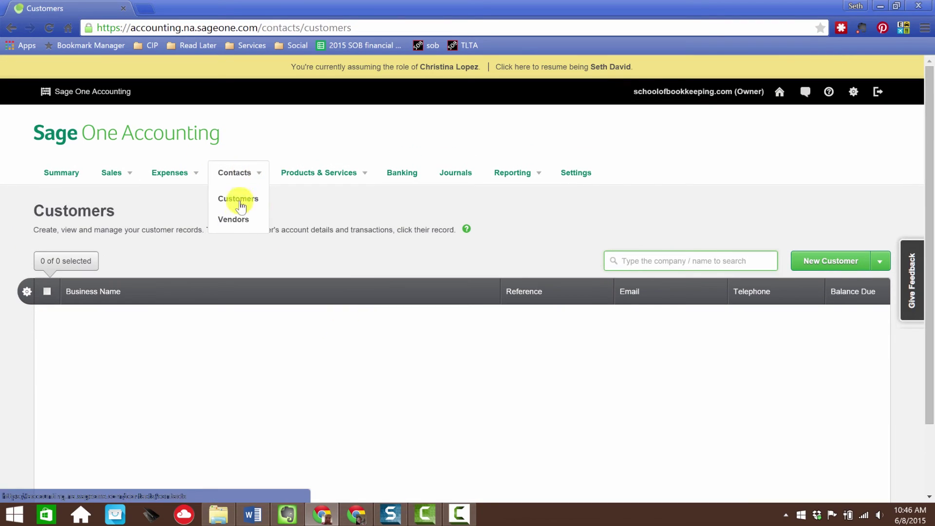
{"action": "left_click", "coordinate": [234, 225]}
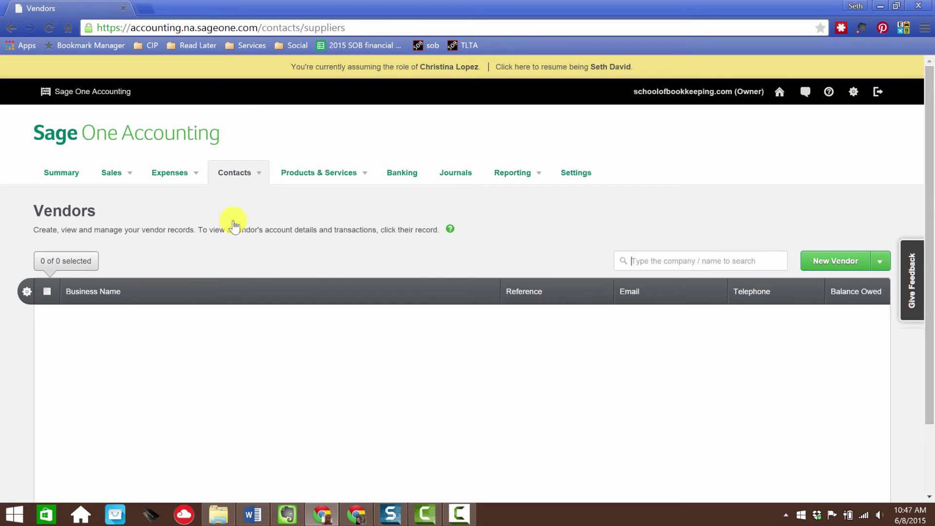
{"action": "scroll", "coordinate": [341, 373], "scroll_direction": "down", "scroll_amount": 2}
{"action": "scroll", "coordinate": [342, 375], "scroll_direction": "up", "scroll_amount": 2}
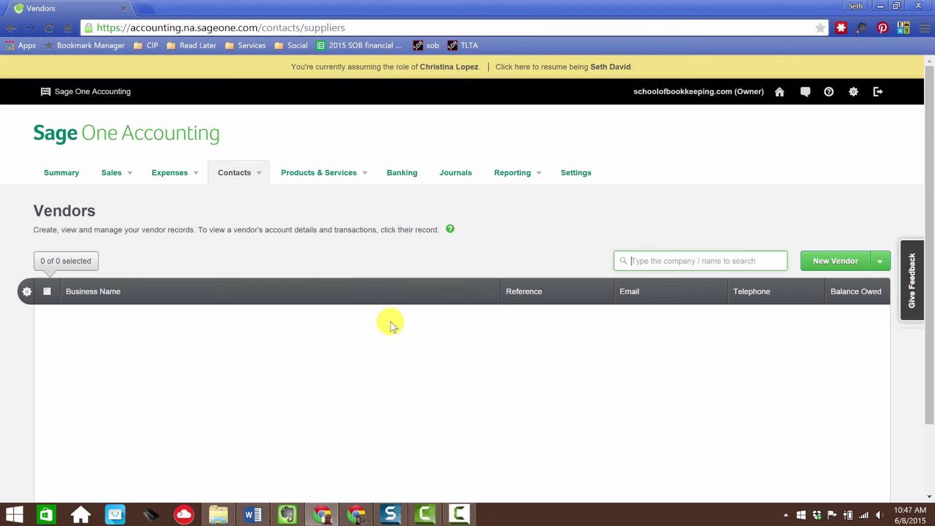
{"action": "mouse_move", "coordinate": [236, 174]}
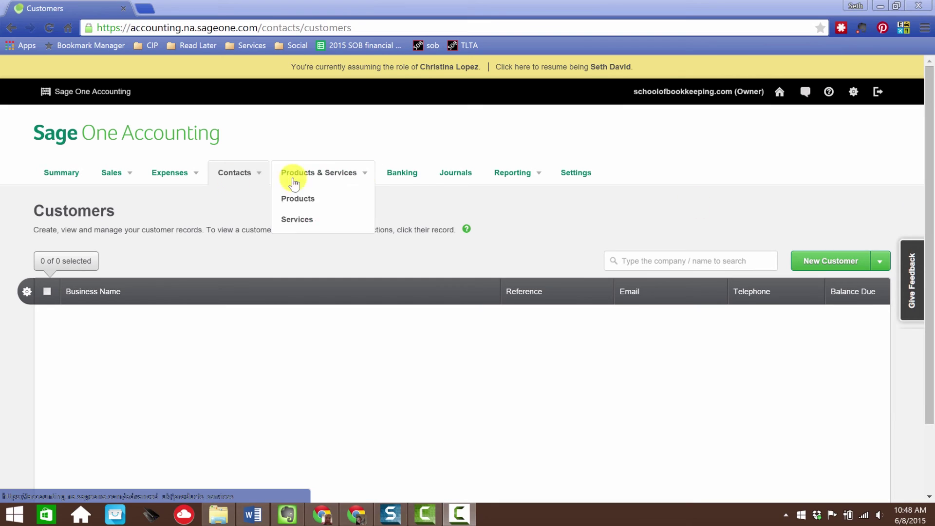
{"action": "left_click", "coordinate": [233, 176]}
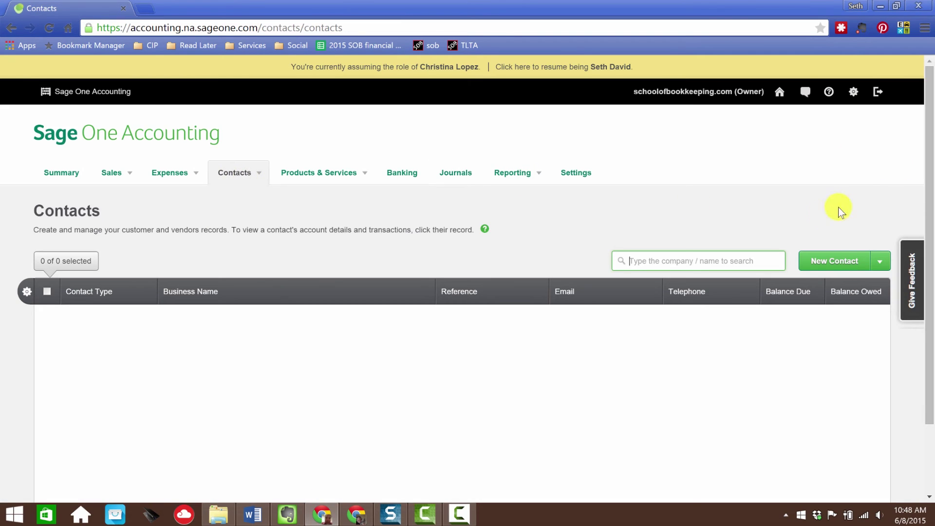
Start a New Contact of type Customer, then abandon it for the Banking overview.
{"action": "left_click", "coordinate": [842, 266]}
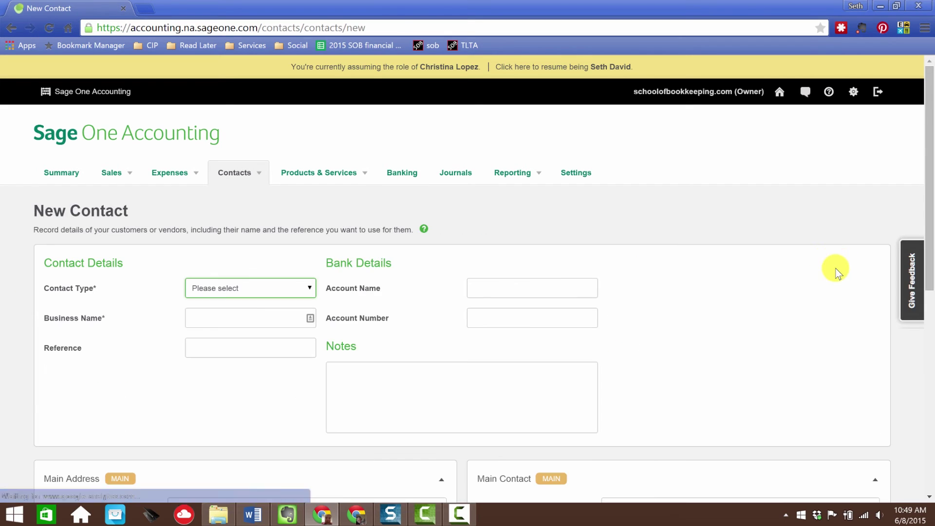
{"action": "left_click", "coordinate": [226, 321]}
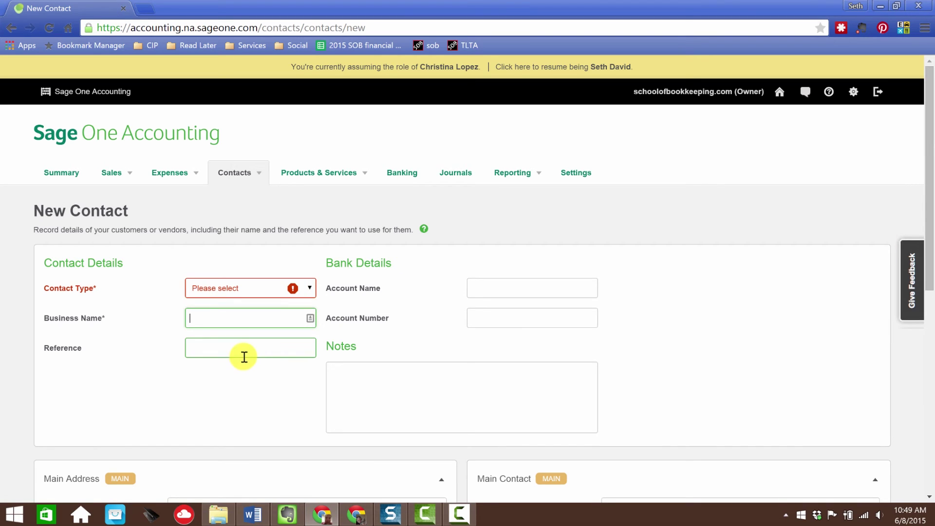
{"action": "left_click", "coordinate": [211, 286]}
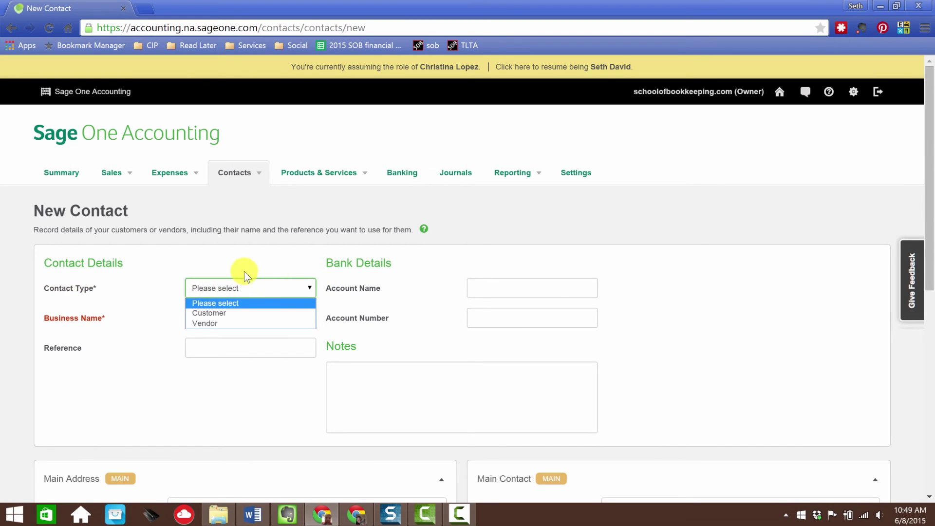
{"action": "left_click", "coordinate": [224, 314]}
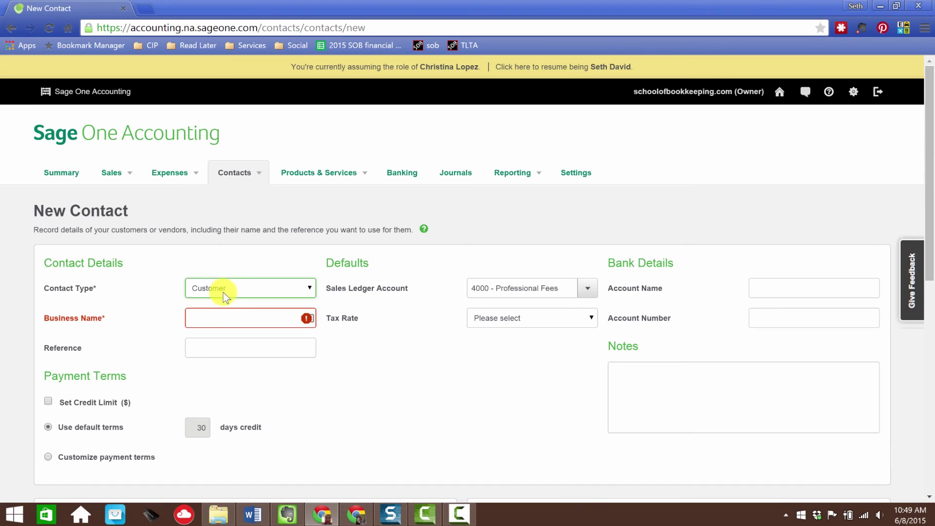
{"action": "left_click", "coordinate": [203, 319]}
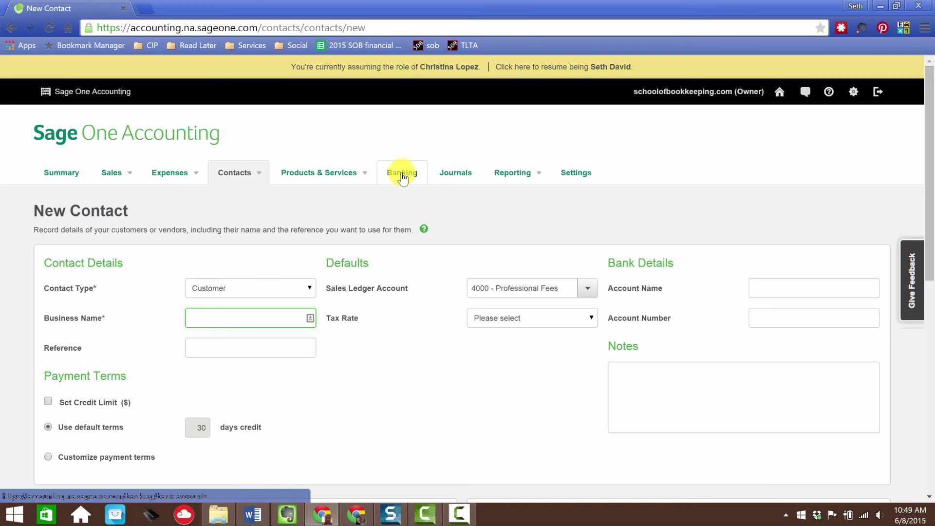
{"action": "left_click", "coordinate": [402, 175]}
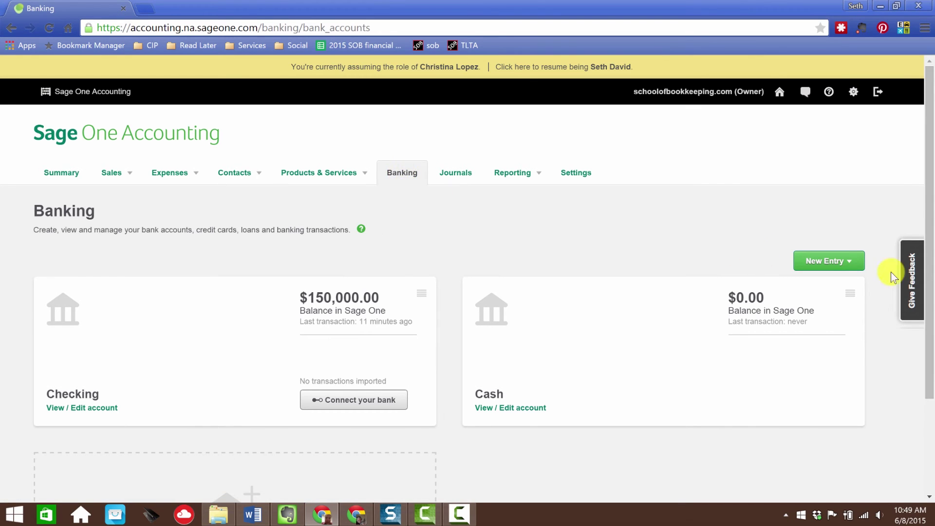
Start a blank Other Receipt with a customer lookup, then leave it unsaved for the Summary page.
{"action": "left_click", "coordinate": [828, 261]}
{"action": "left_click", "coordinate": [809, 299]}
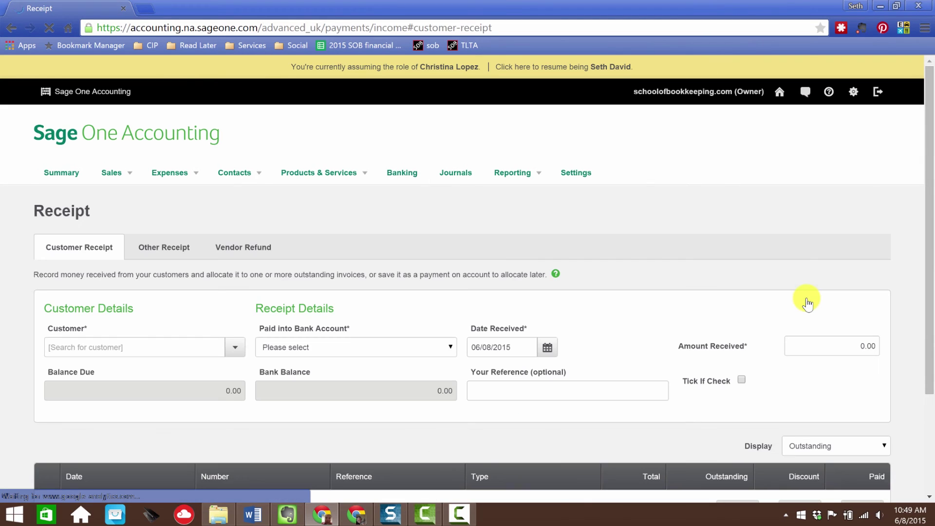
{"action": "left_click", "coordinate": [141, 249]}
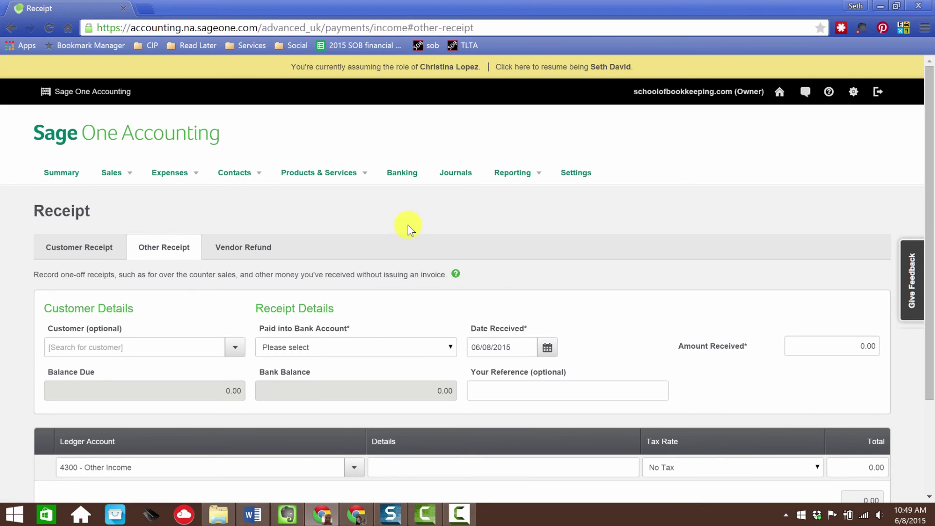
{"action": "scroll", "coordinate": [411, 232], "scroll_direction": "down", "scroll_amount": 3}
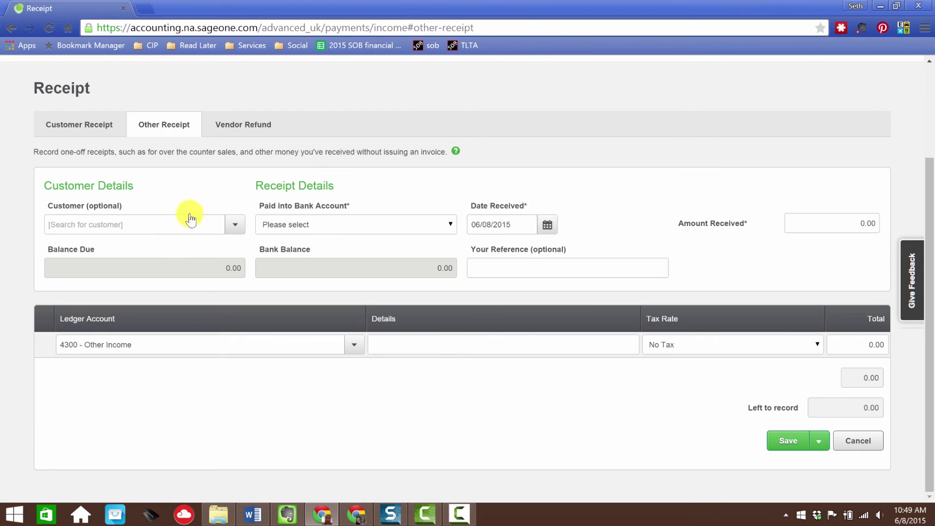
{"action": "left_click", "coordinate": [122, 226]}
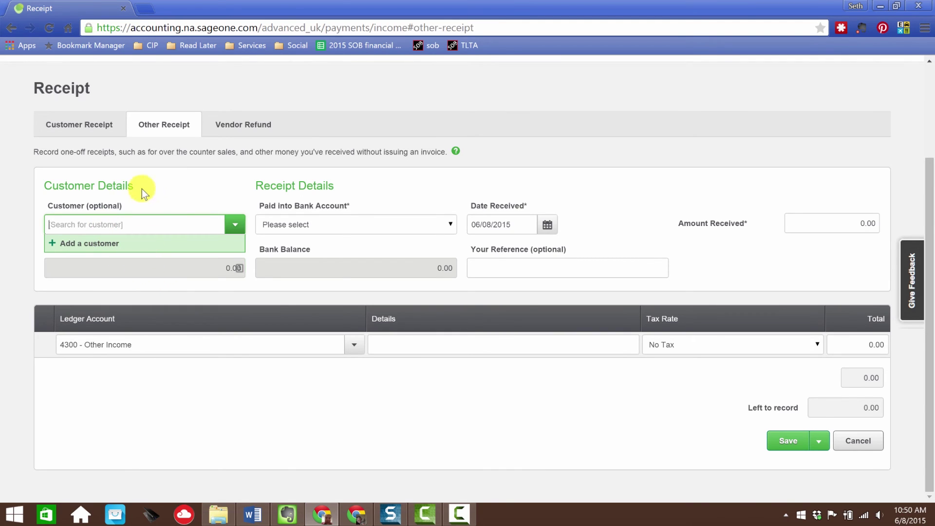
{"action": "scroll", "coordinate": [185, 195], "scroll_direction": "up", "scroll_amount": 3}
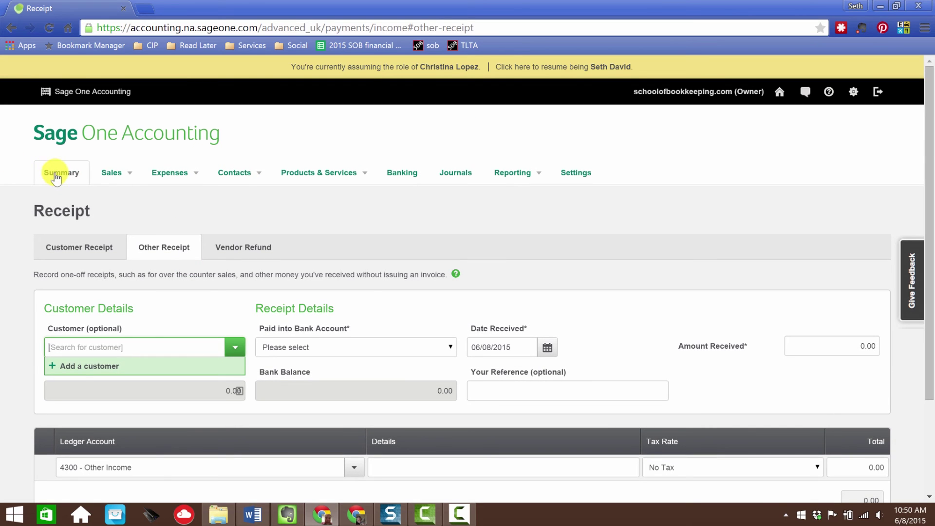
{"action": "left_click", "coordinate": [59, 174]}
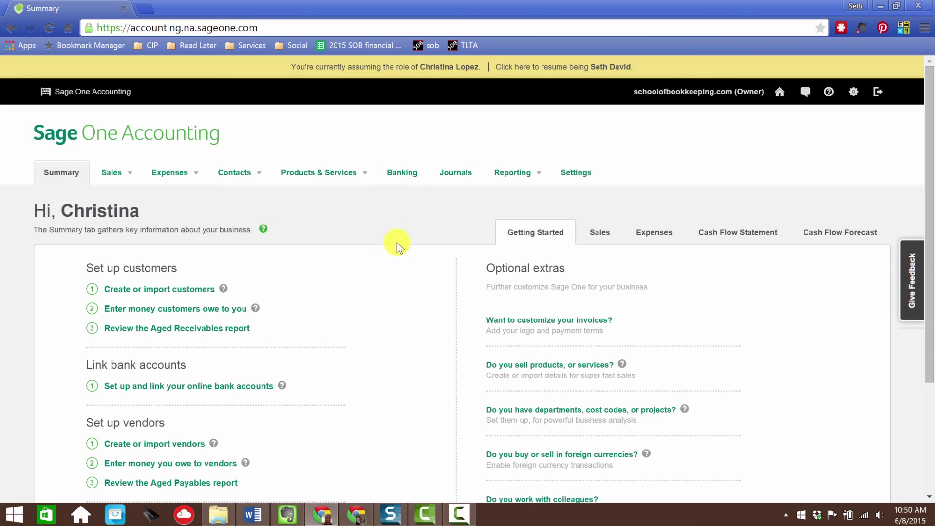
Review the Getting Started checklist for customers, bank accounts and vendors, then show the Products and Services options.
{"action": "scroll", "coordinate": [383, 294], "scroll_direction": "down", "scroll_amount": 2}
{"action": "scroll", "coordinate": [383, 294], "scroll_direction": "up", "scroll_amount": 2}
{"action": "scroll", "coordinate": [388, 302], "scroll_direction": "down", "scroll_amount": 3}
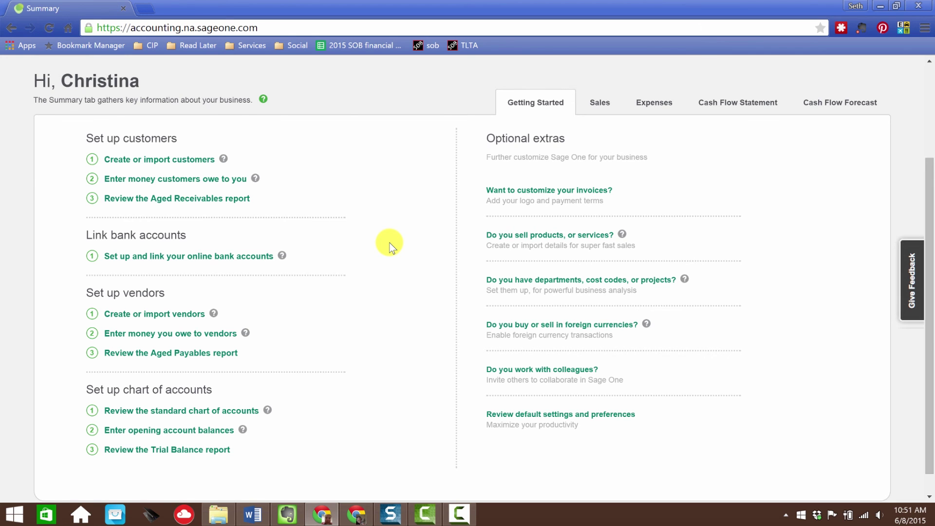
{"action": "scroll", "coordinate": [392, 248], "scroll_direction": "up", "scroll_amount": 3}
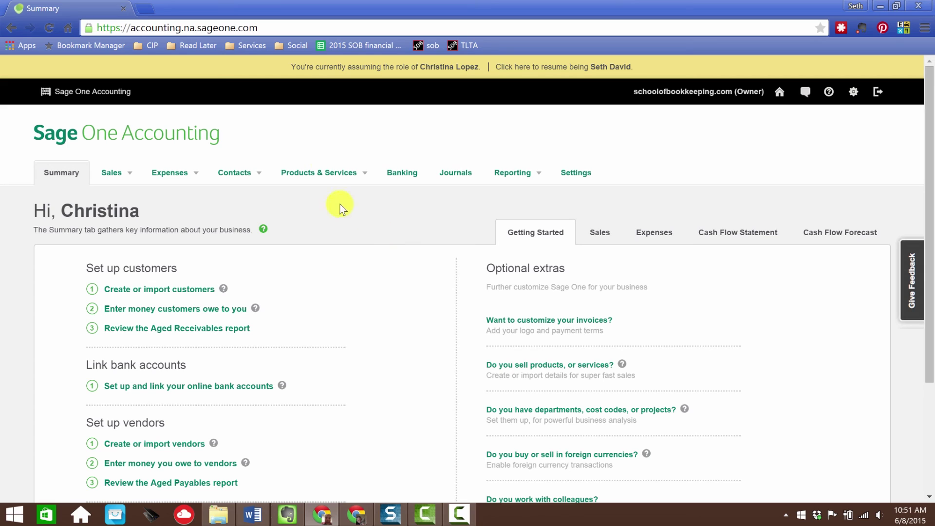
{"action": "left_click", "coordinate": [319, 174]}
Open the Balance Sheet Report showing 1010 - Checking and Owner's Contribution at 150,000.00 each.
{"action": "mouse_move", "coordinate": [536, 168]}
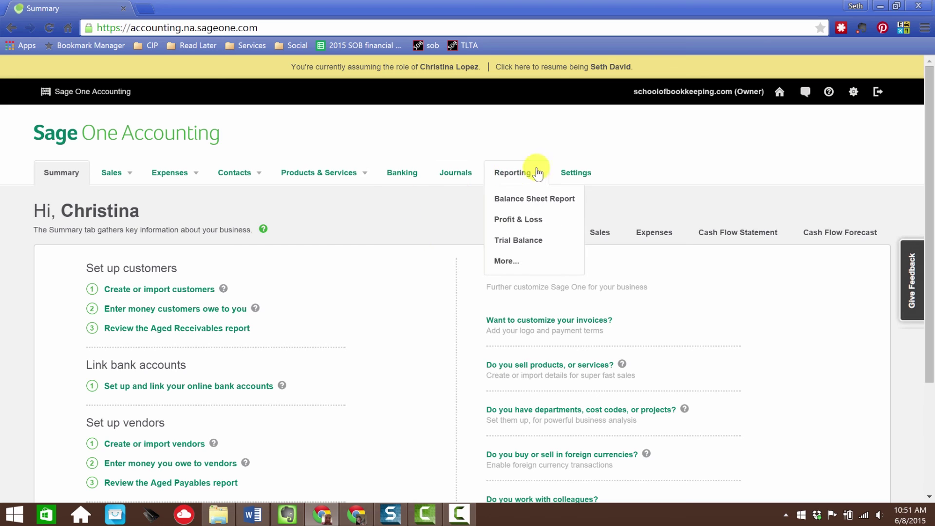
{"action": "left_click", "coordinate": [517, 200]}
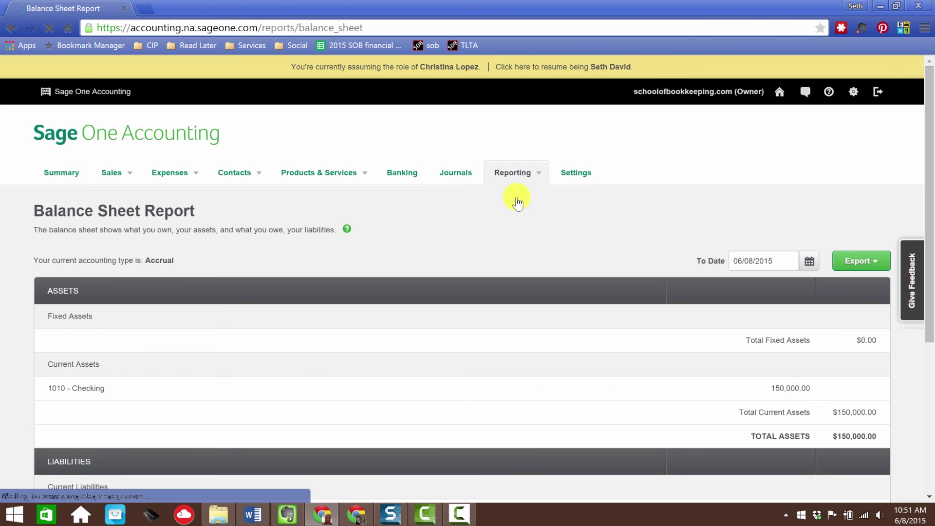
{"action": "scroll", "coordinate": [590, 253], "scroll_direction": "down", "scroll_amount": 4}
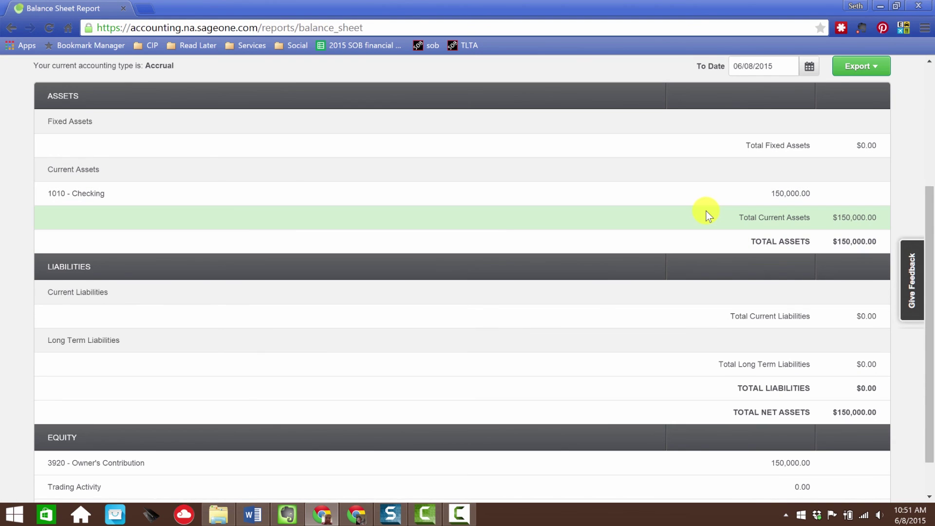